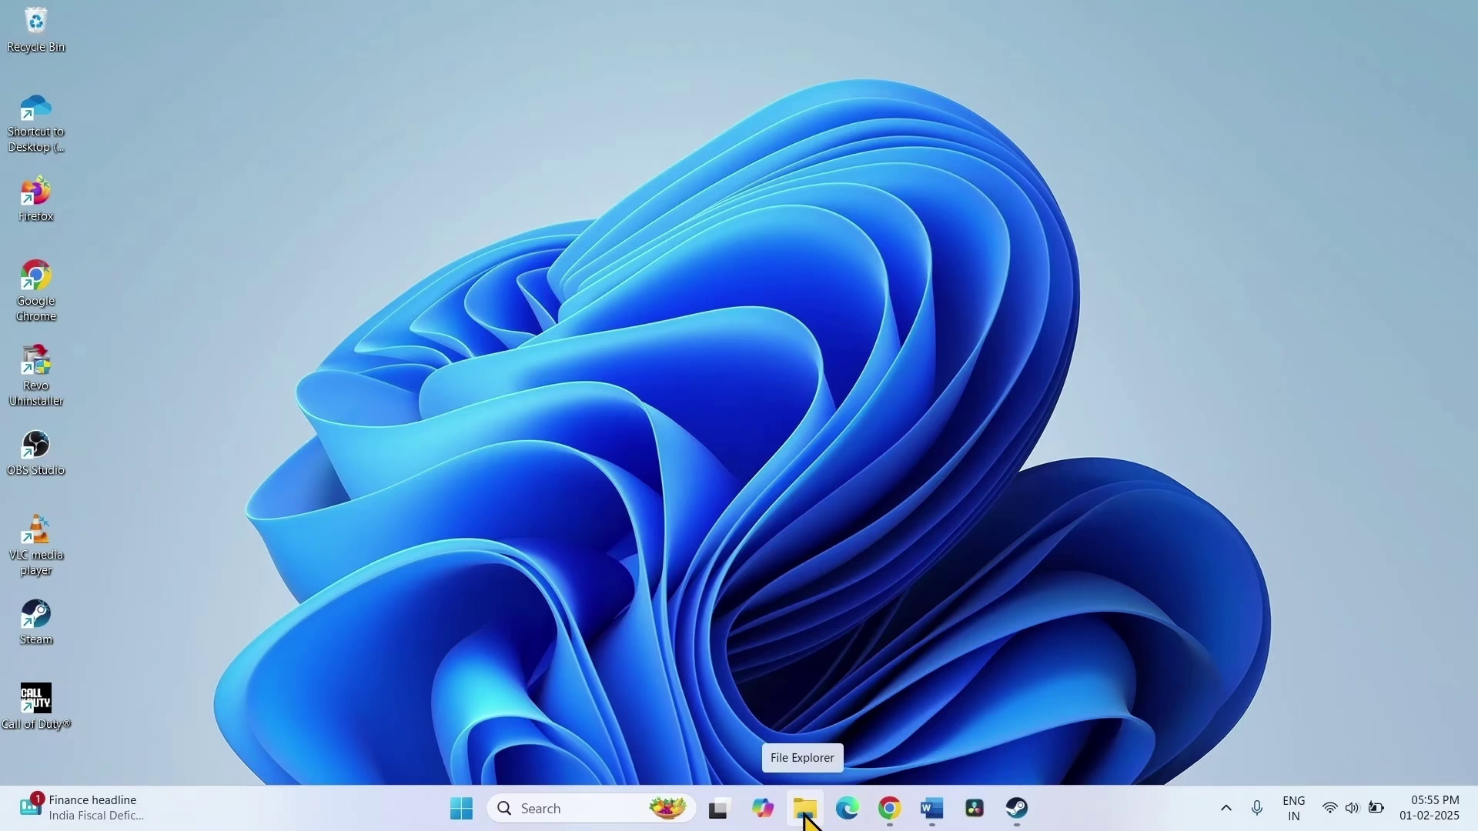
Step: In File Explorer, browse to New Volume (D:) and select the SteamLibrary folder
left_click(806, 810)
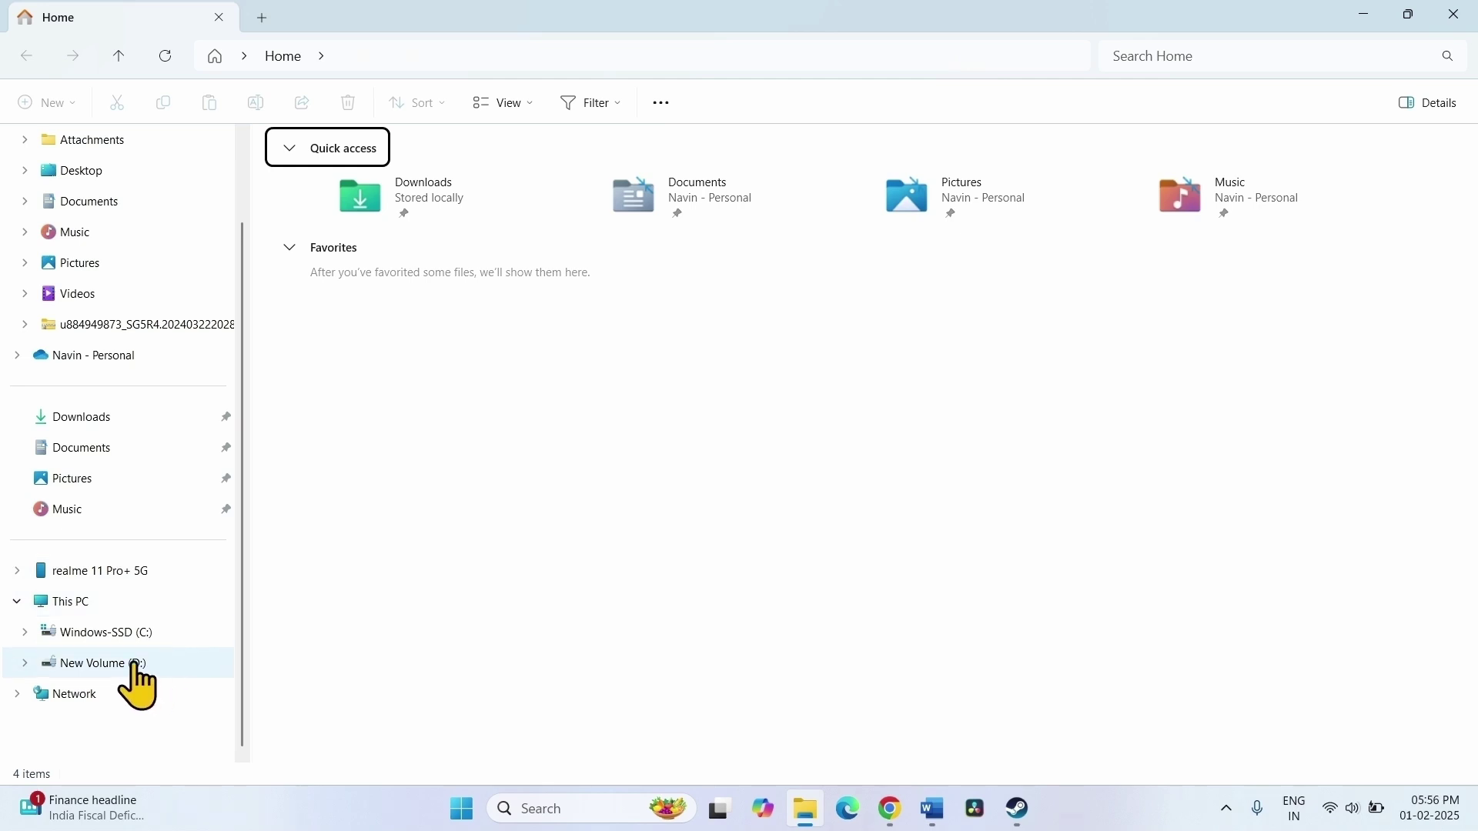
left_click(83, 633)
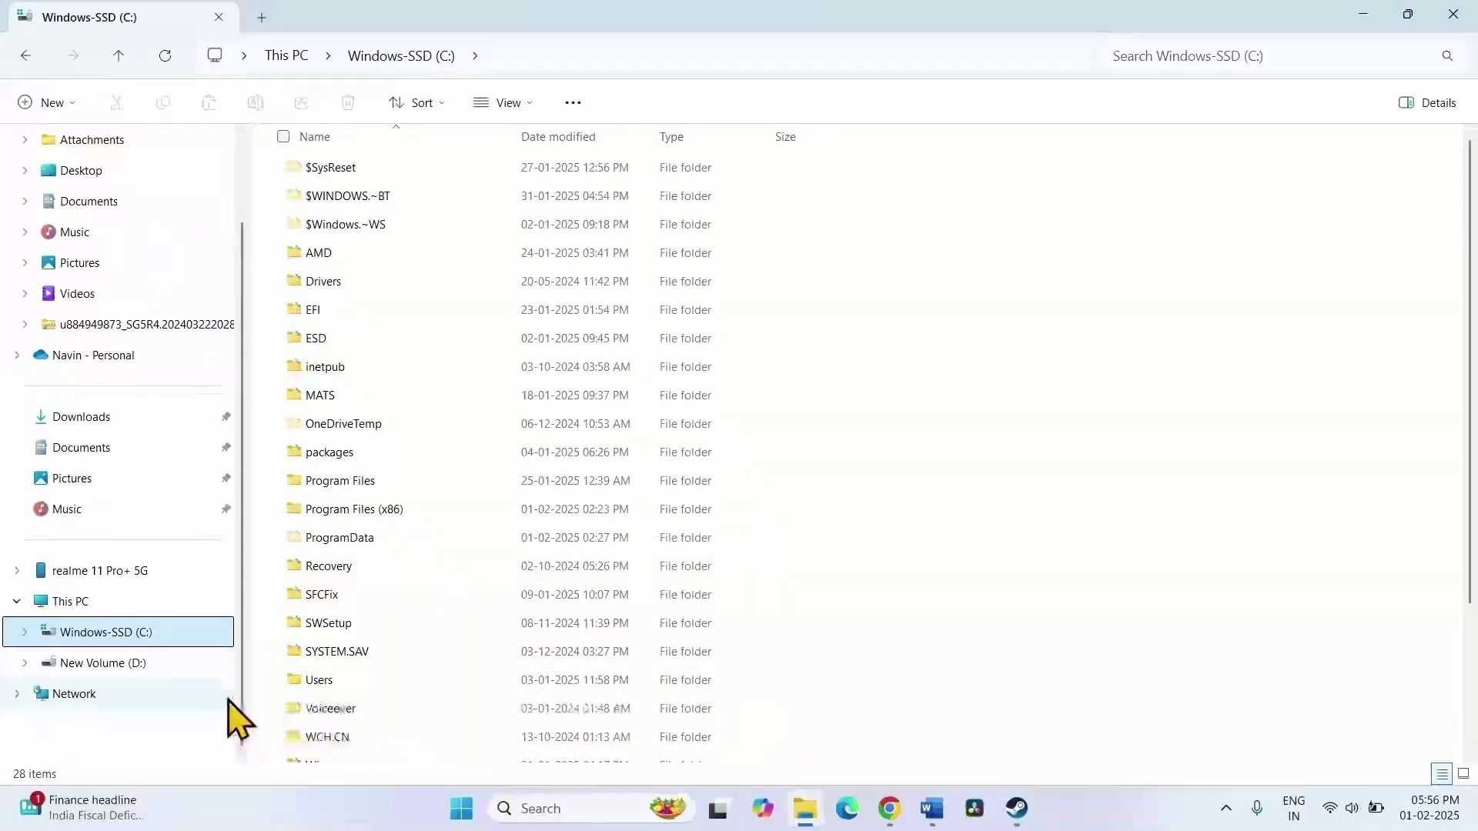
left_click(135, 665)
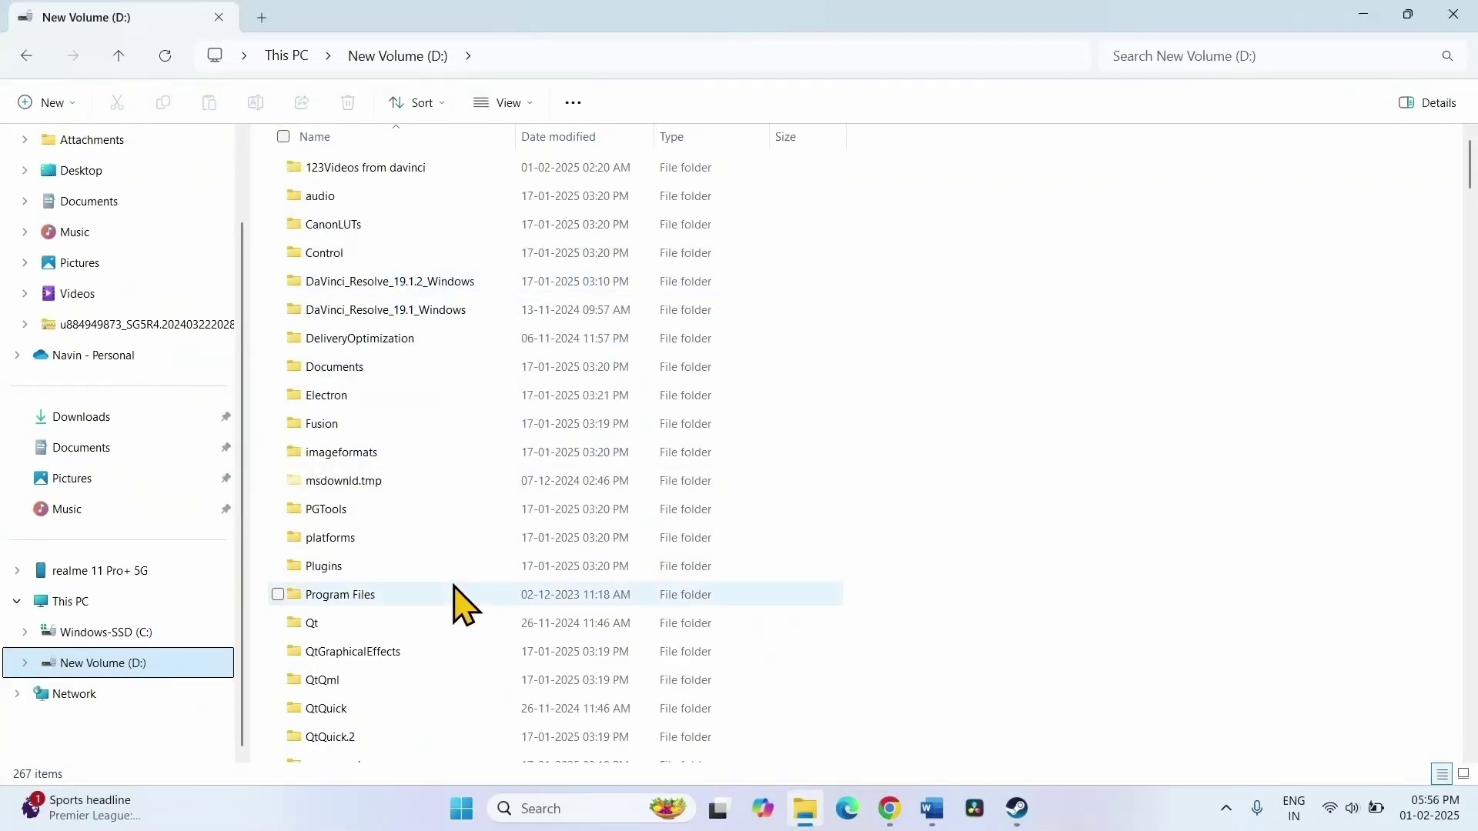
scroll(460, 604, "down", 2)
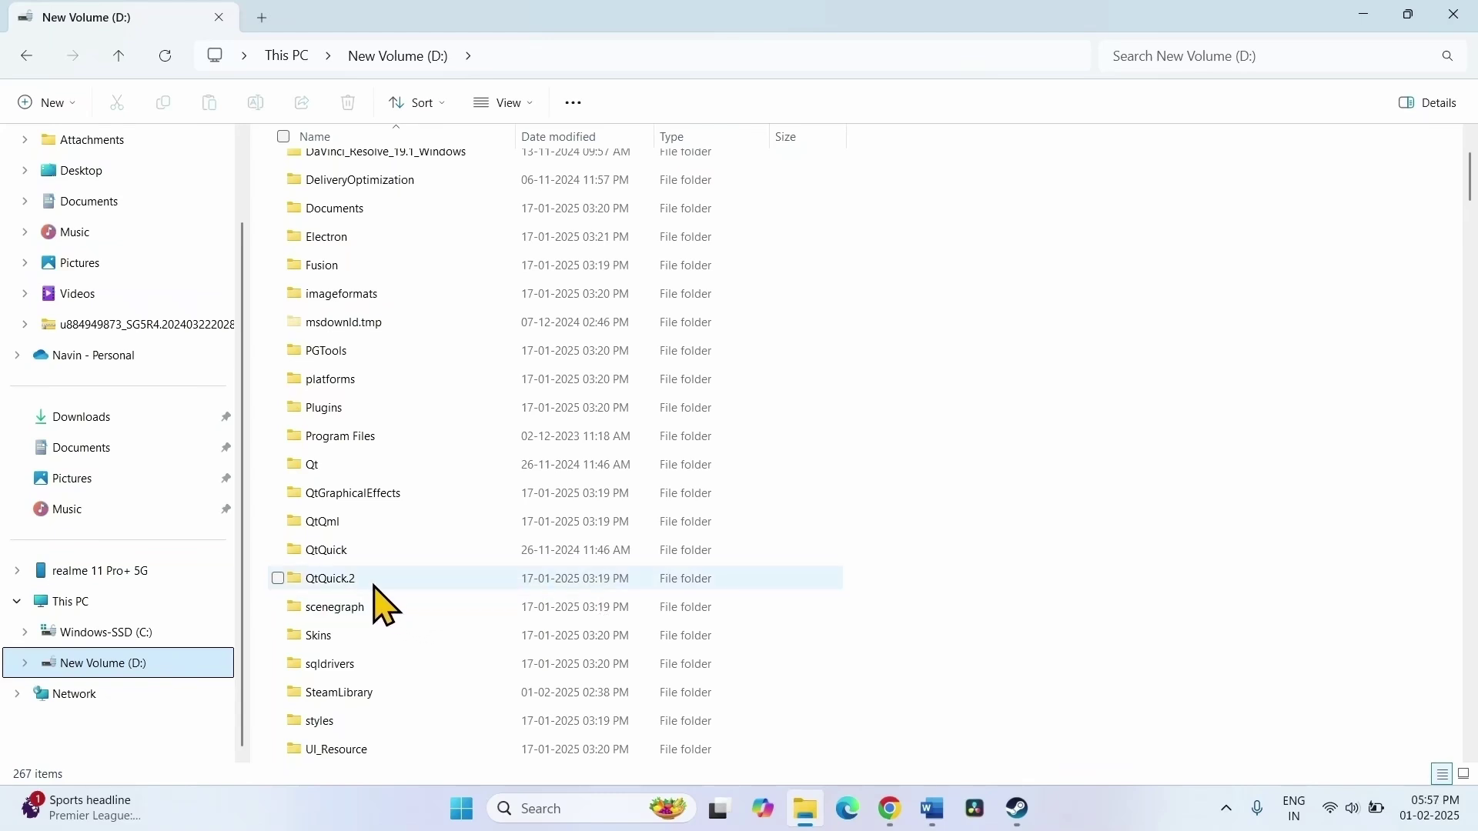
scroll(376, 608, "down", 1)
left_click(335, 609)
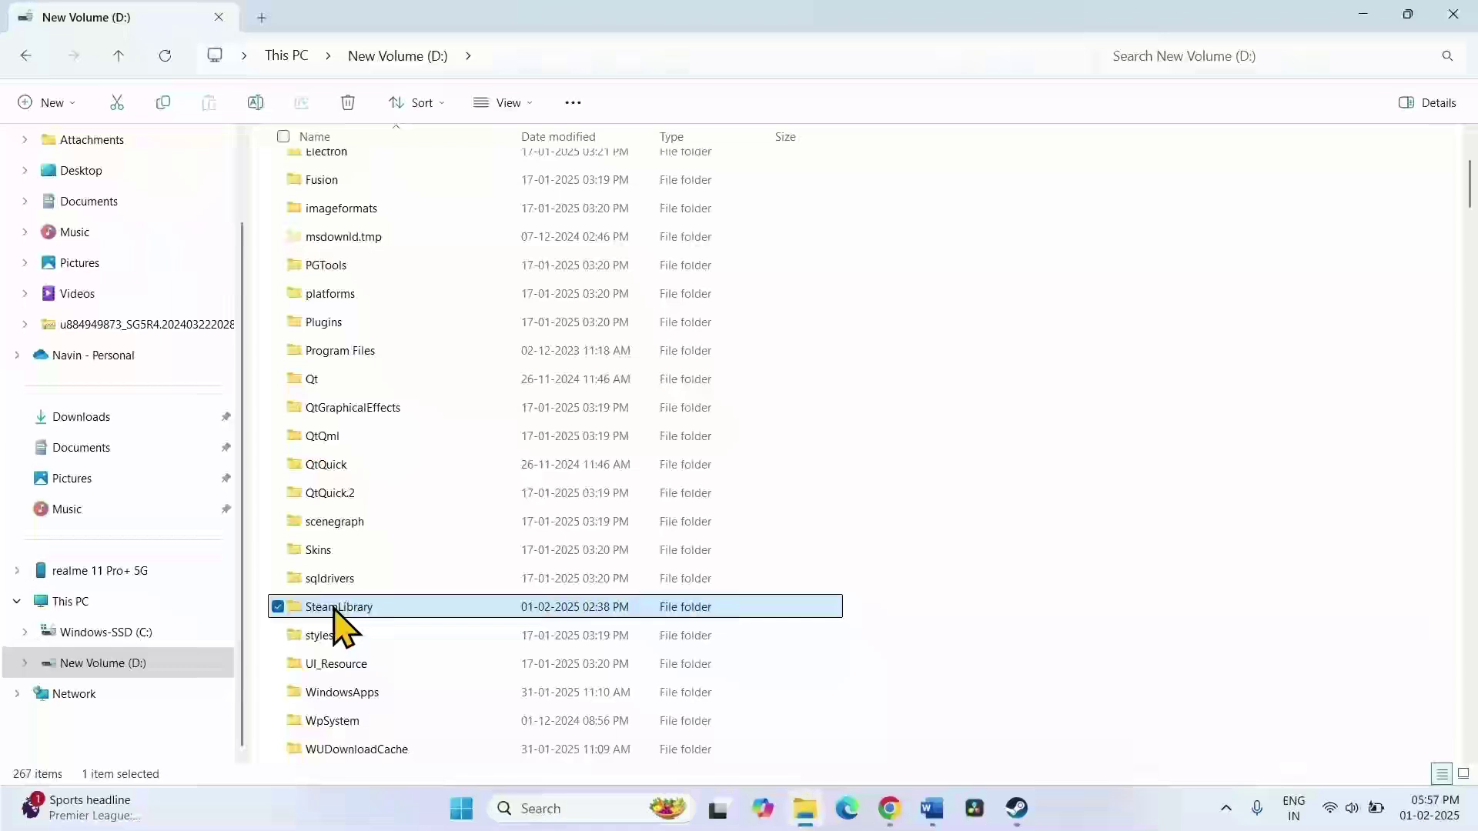
right_click(337, 612)
Step: Open SteamLibrary > steamapps > common > Call of Duty HQ
left_click(377, 268)
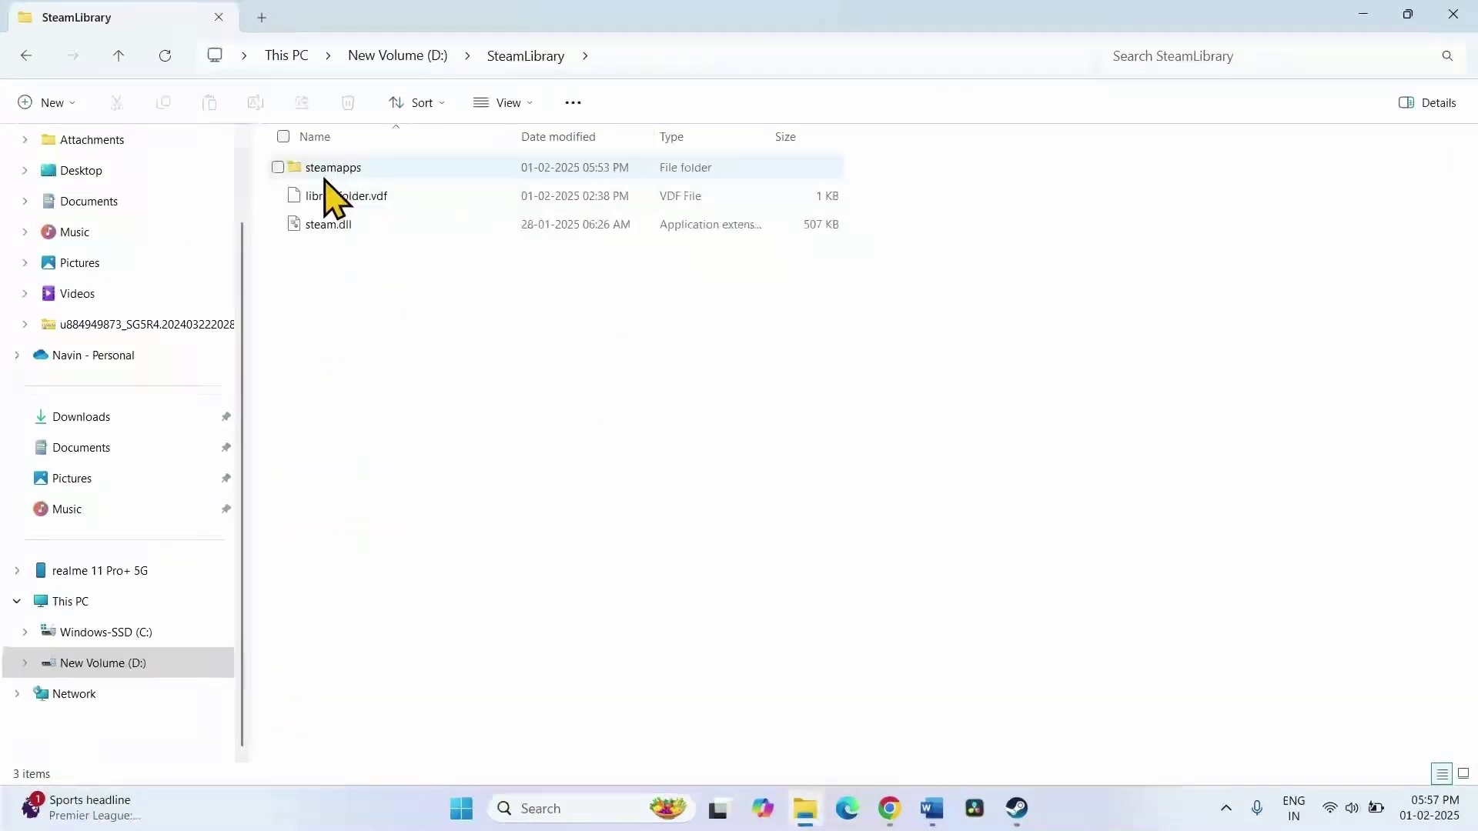
mouse_move(319, 174)
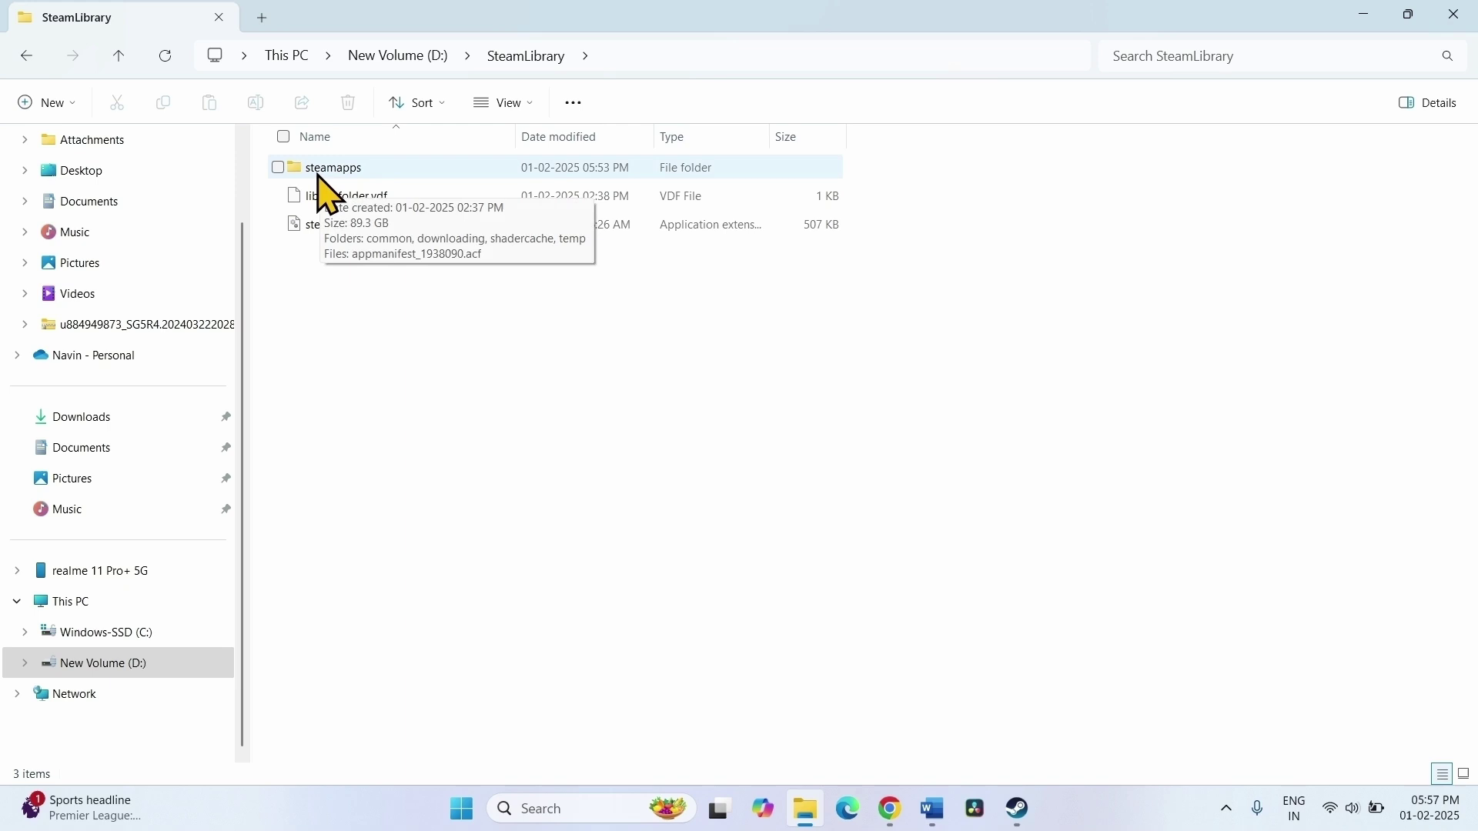
right_click(317, 169)
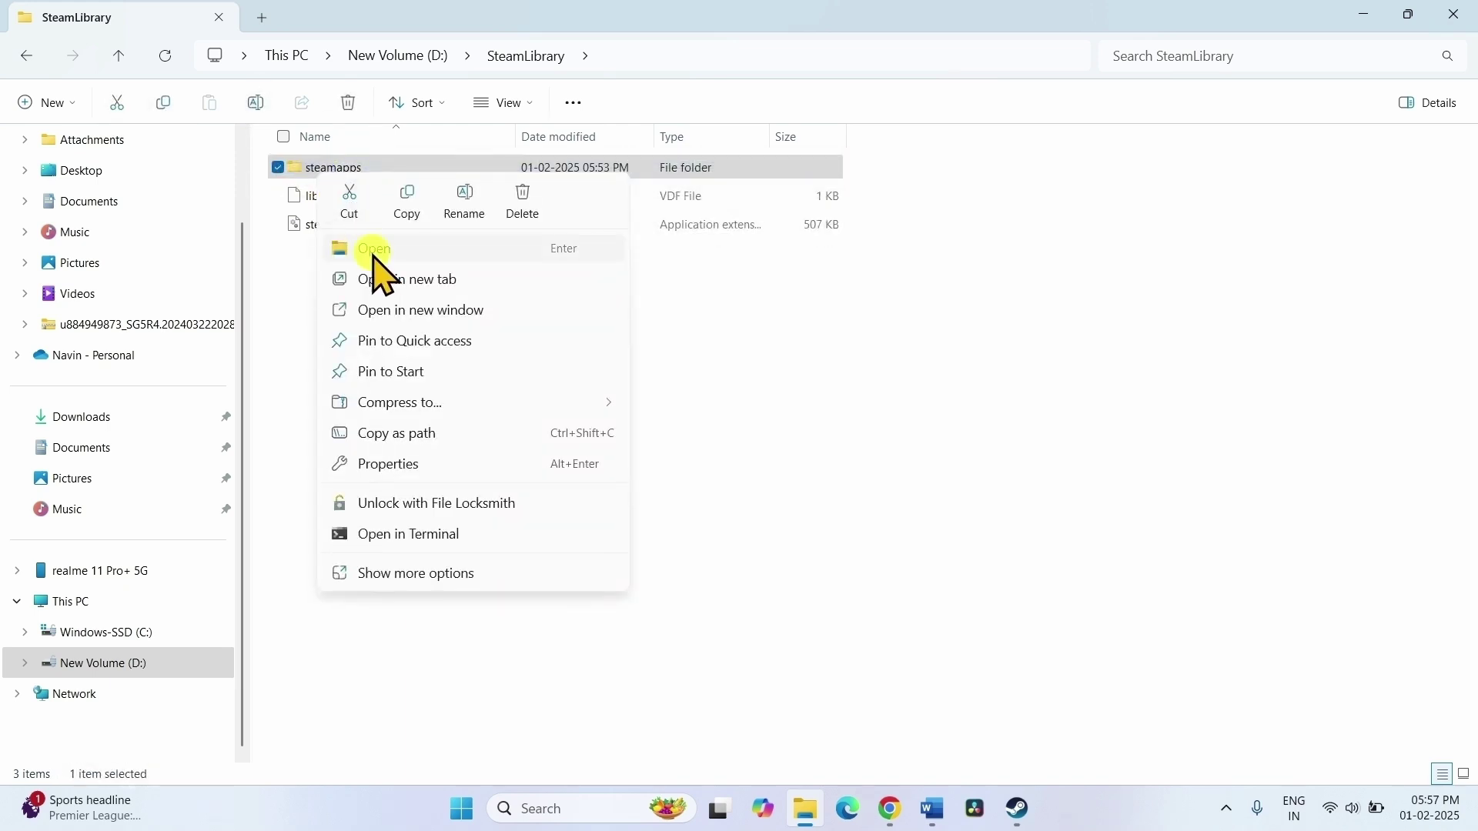
left_click(370, 248)
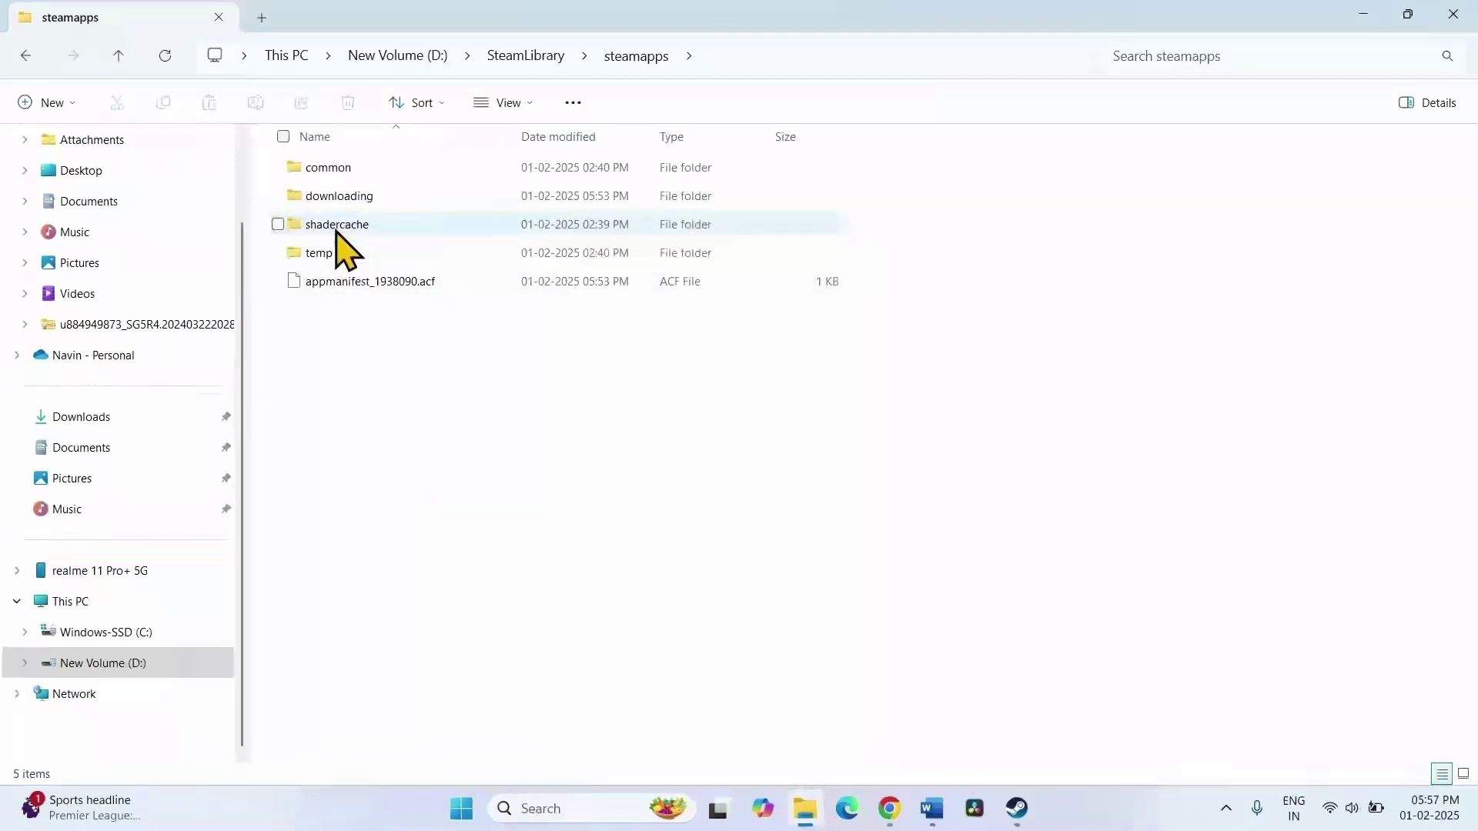
left_click(324, 171)
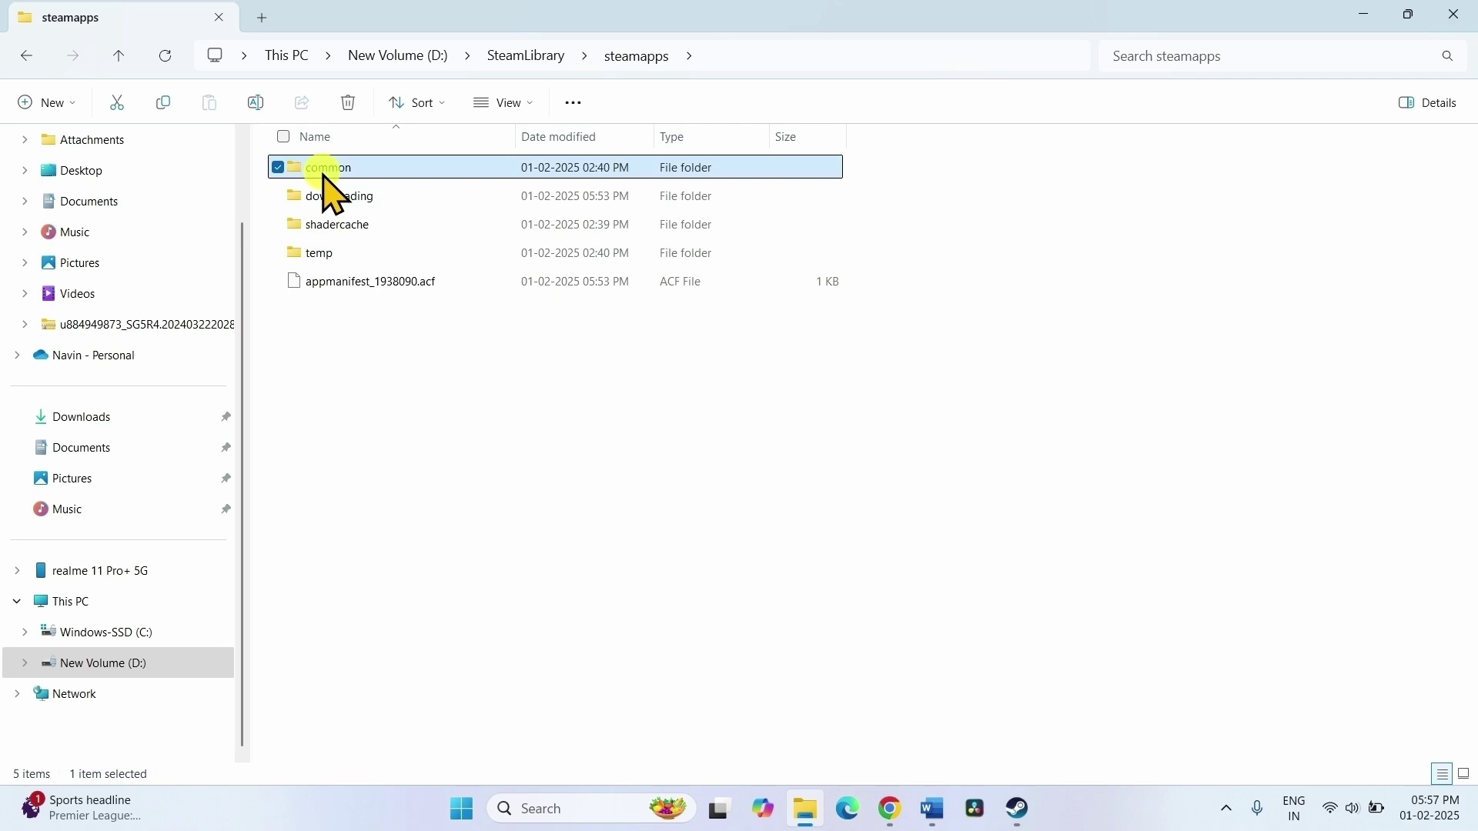
right_click(322, 171)
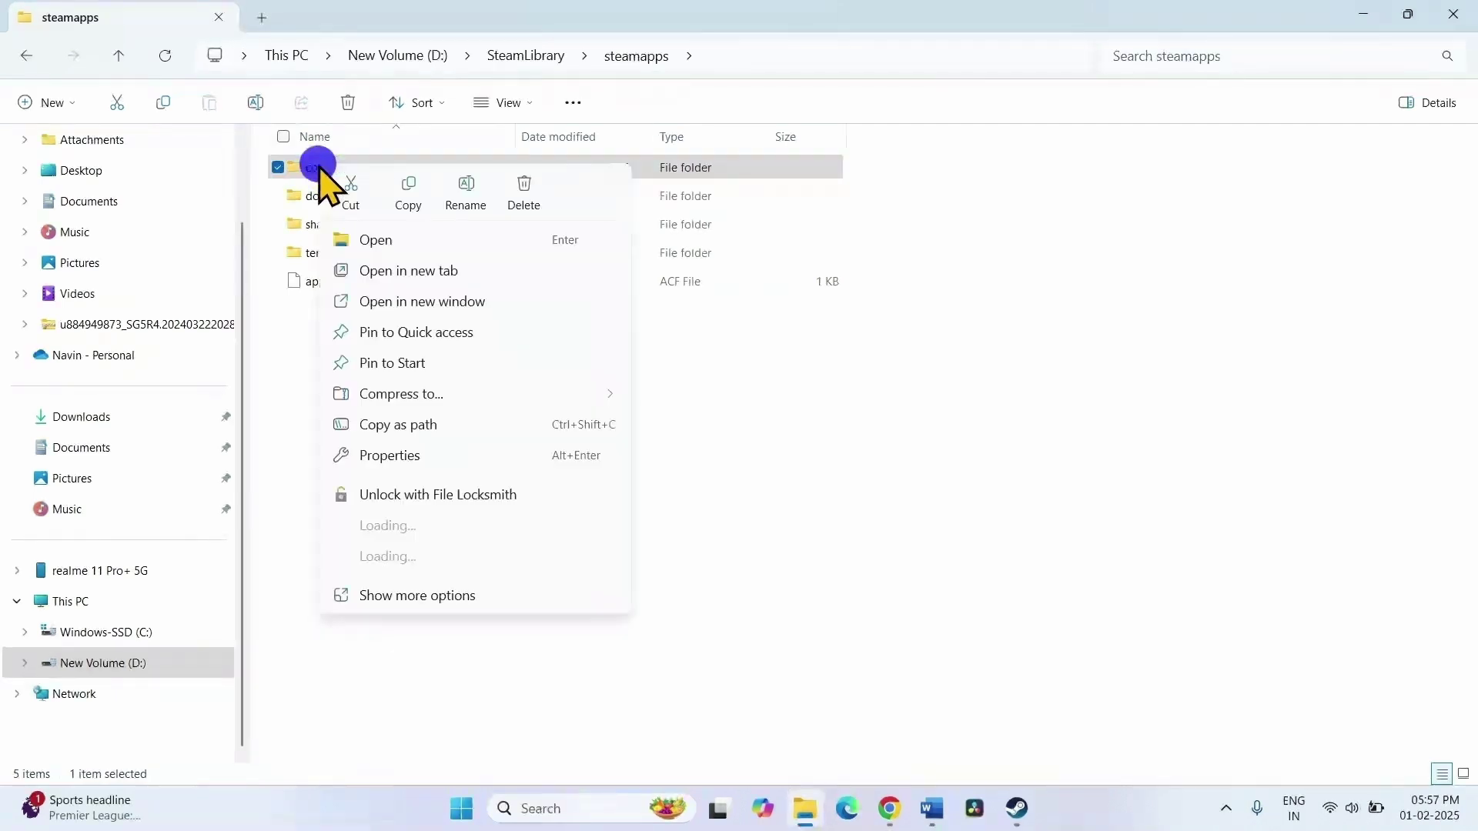
left_click(365, 244)
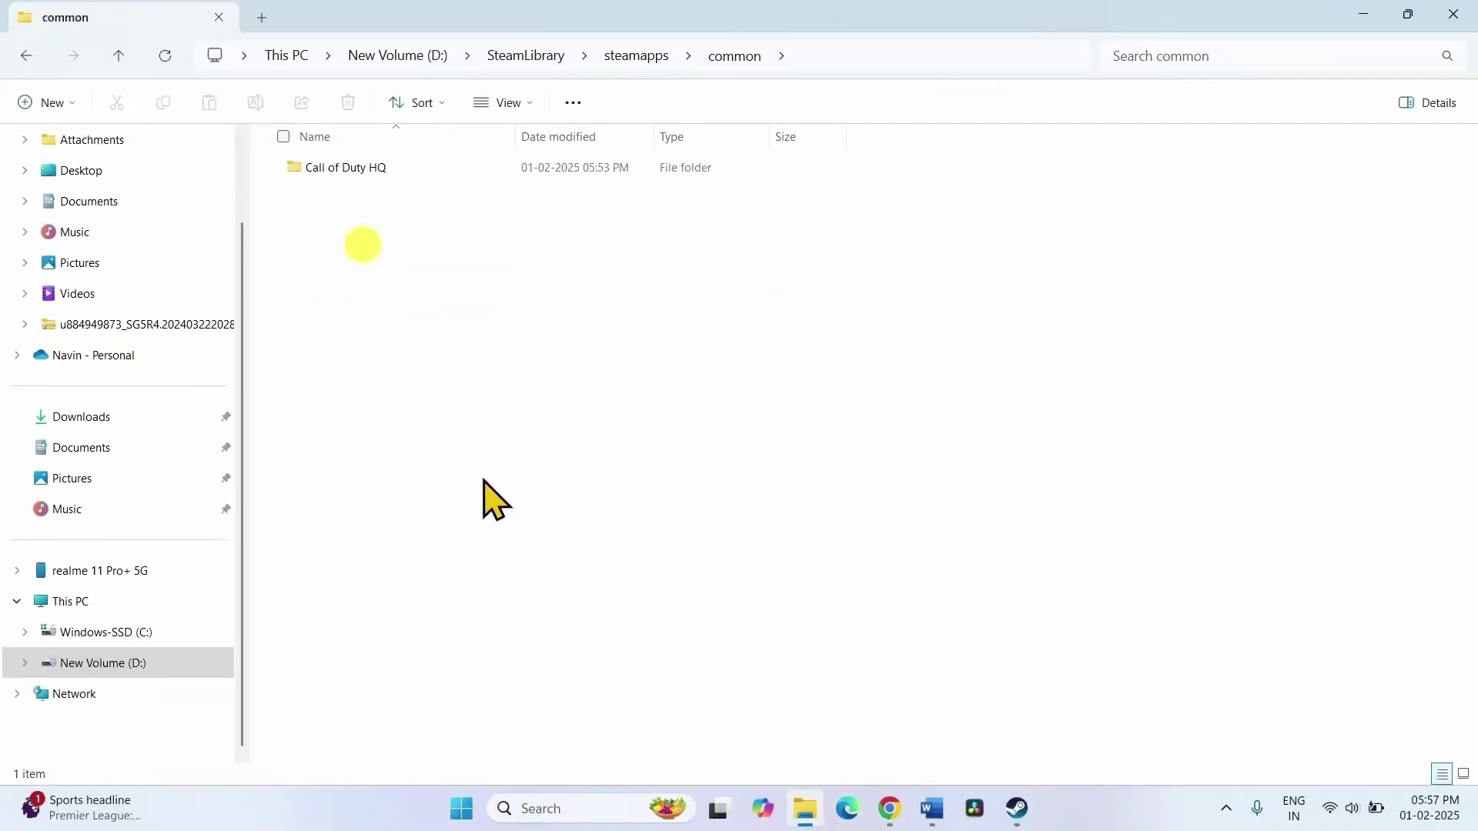
right_click(297, 175)
left_click(356, 248)
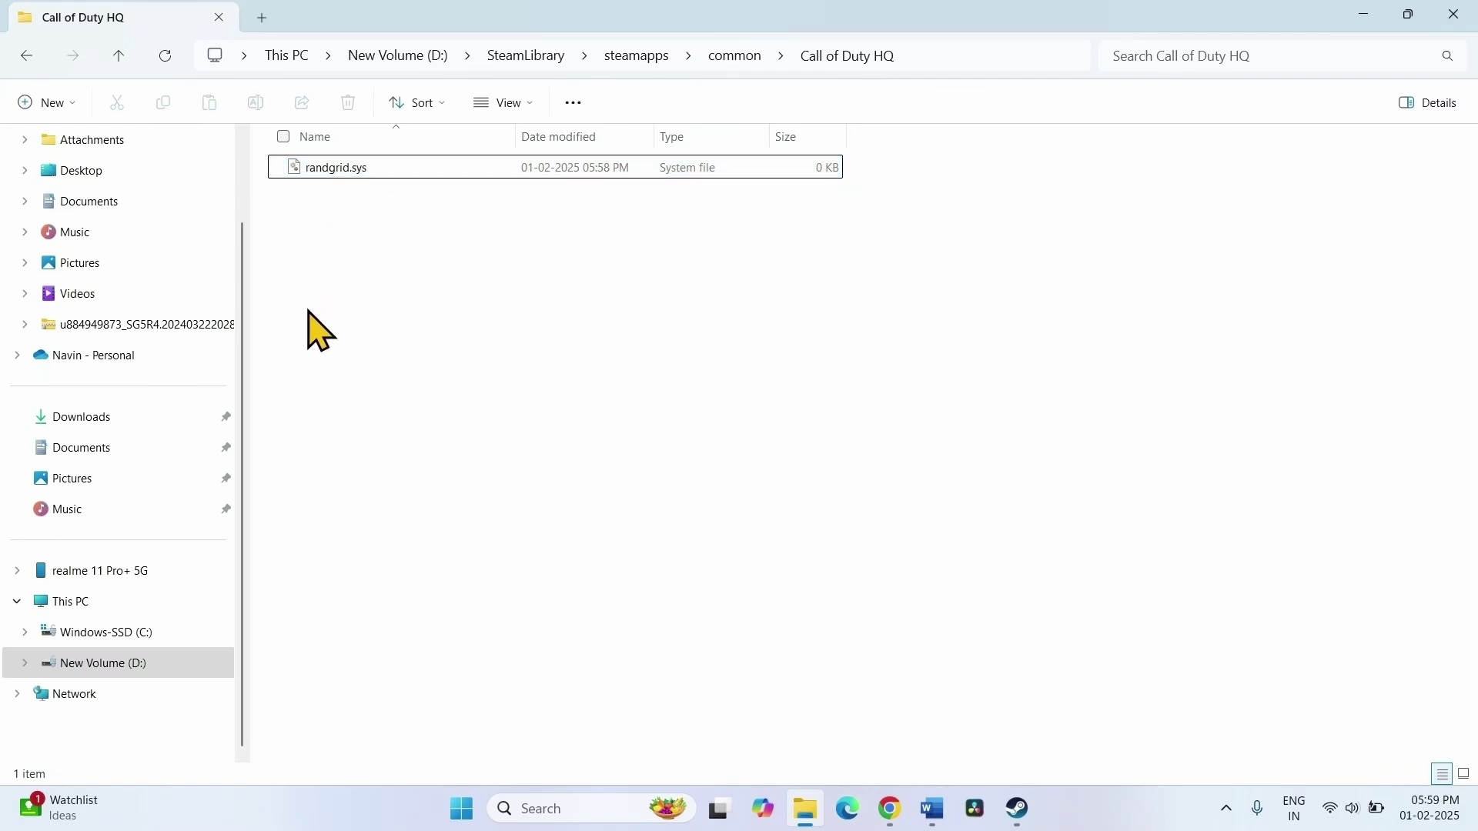
Step: Delete randgrid.sys from the Call of Duty HQ folder and close File Explorer
left_click(339, 171)
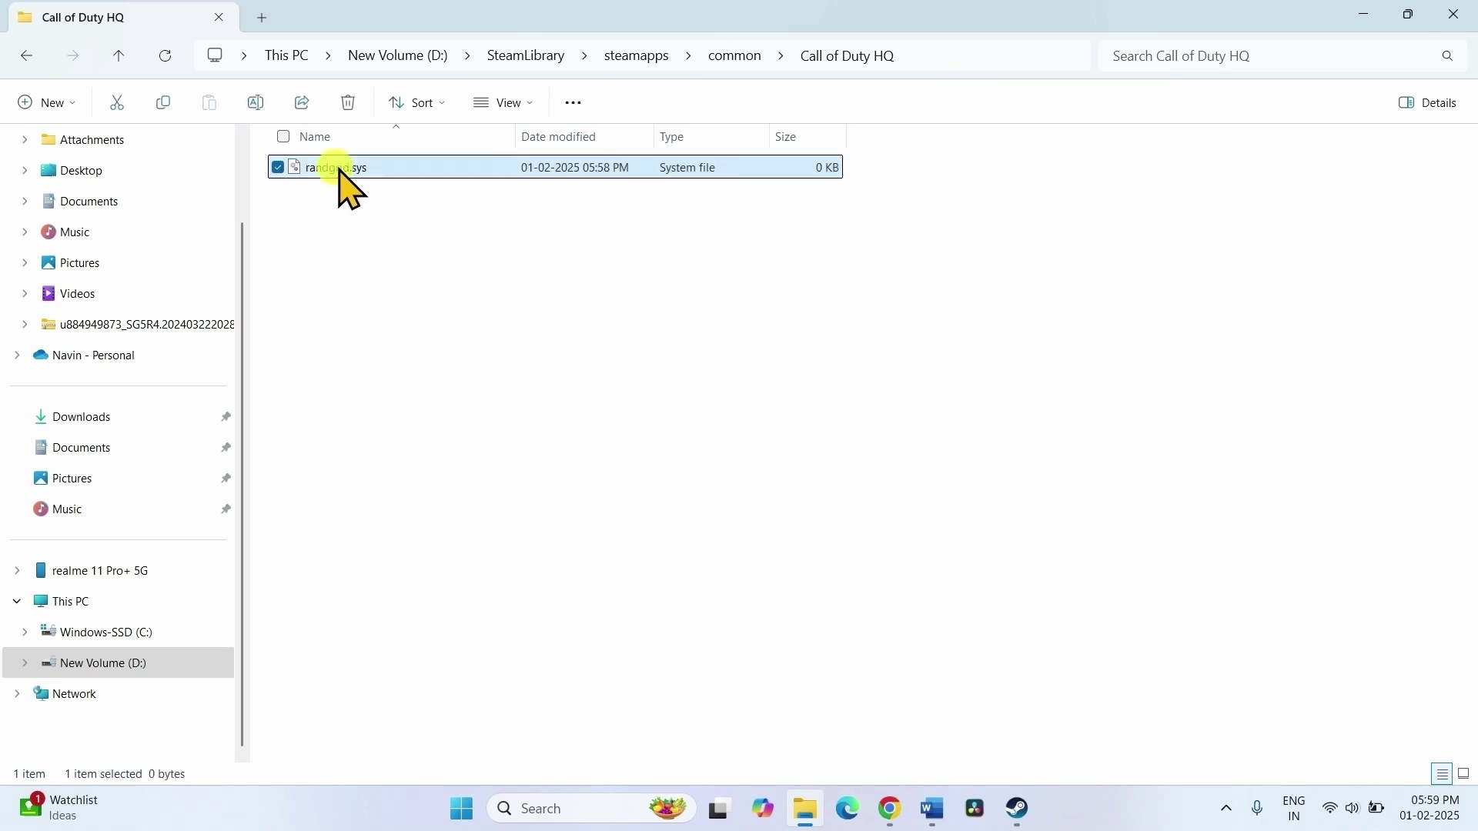
left_click(342, 102)
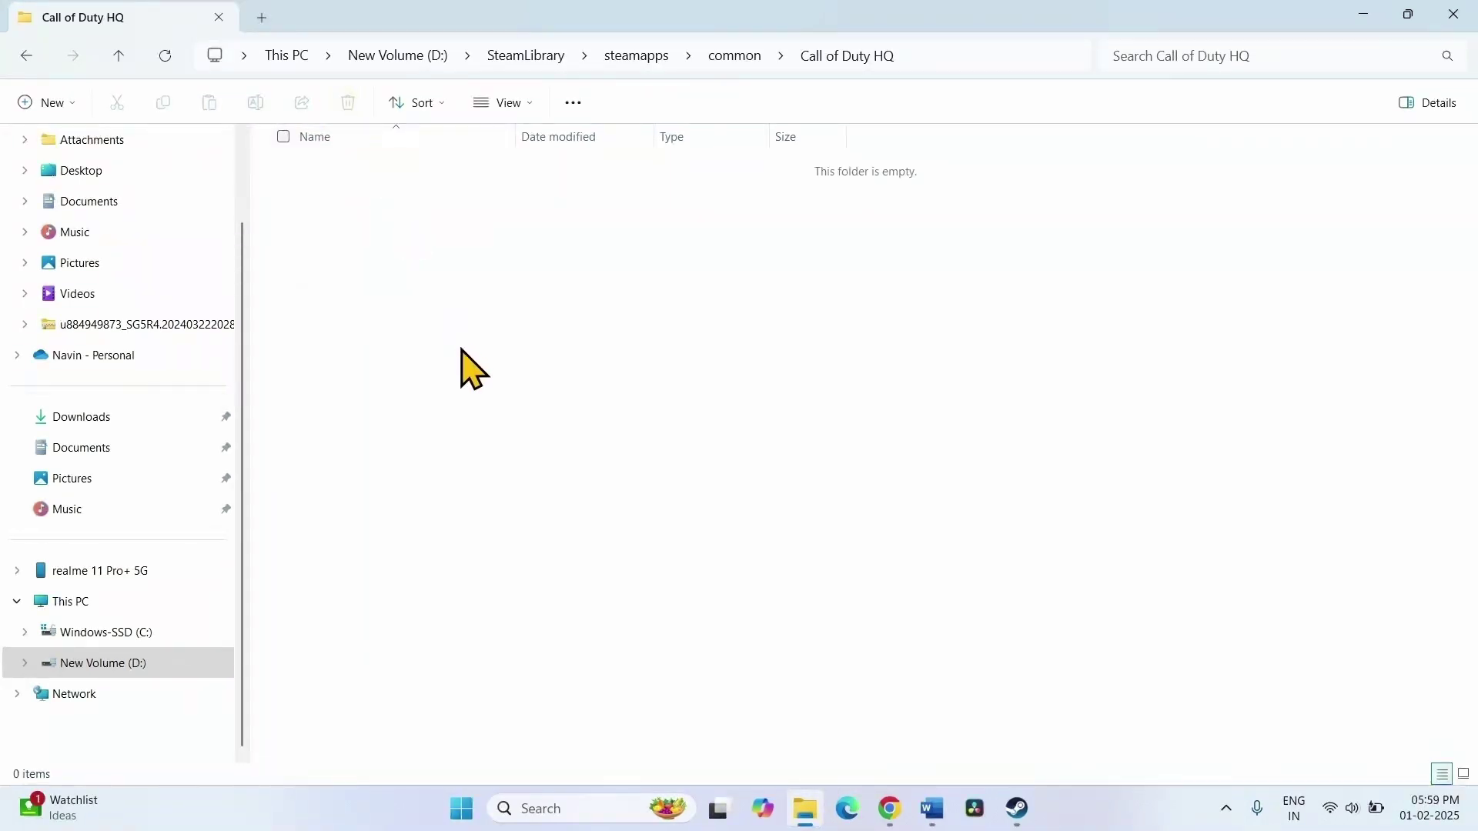
left_click(1453, 14)
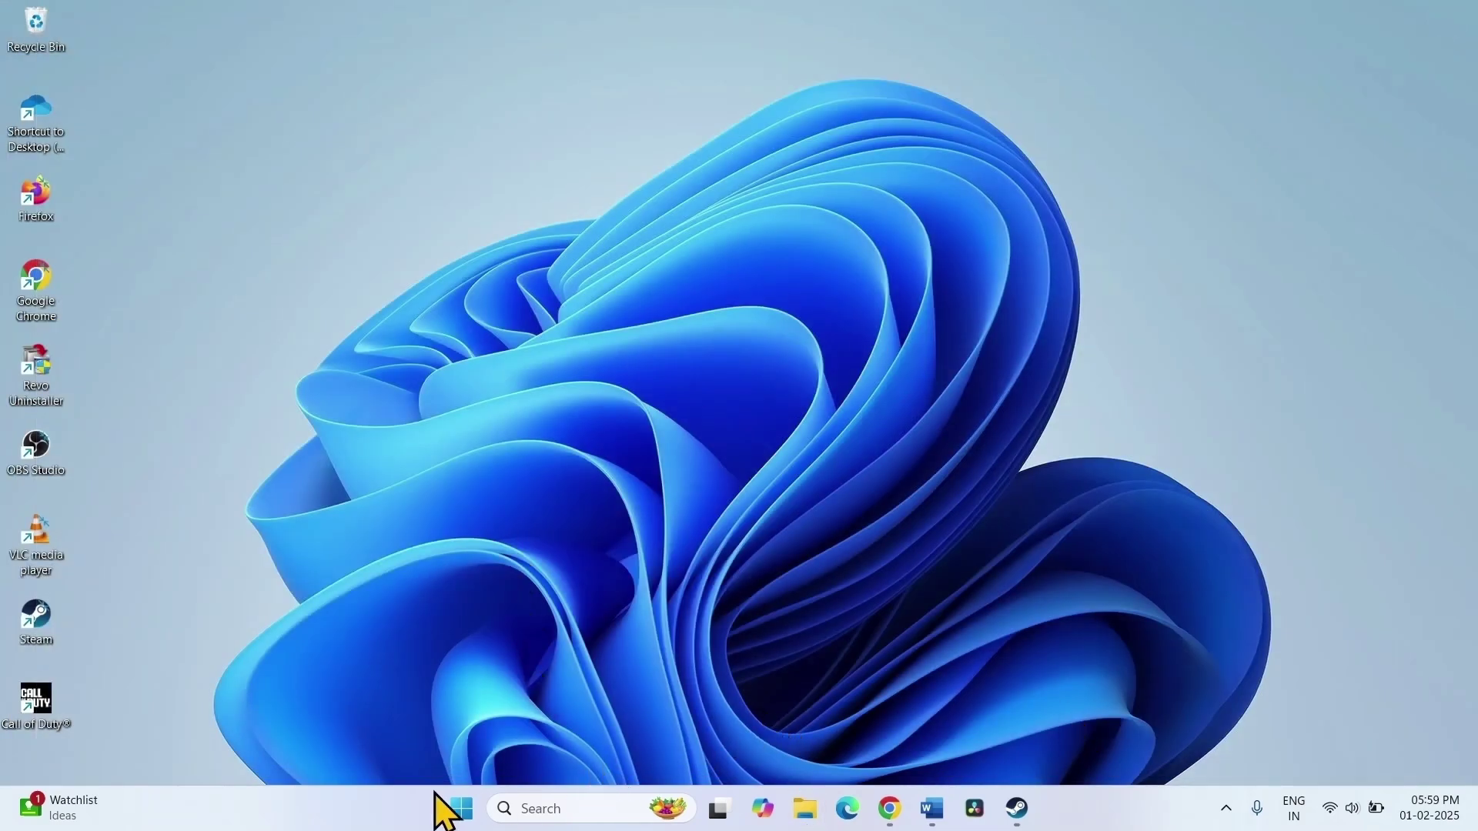
Step: Restart the PC from the Start menu's power options
left_click(461, 810)
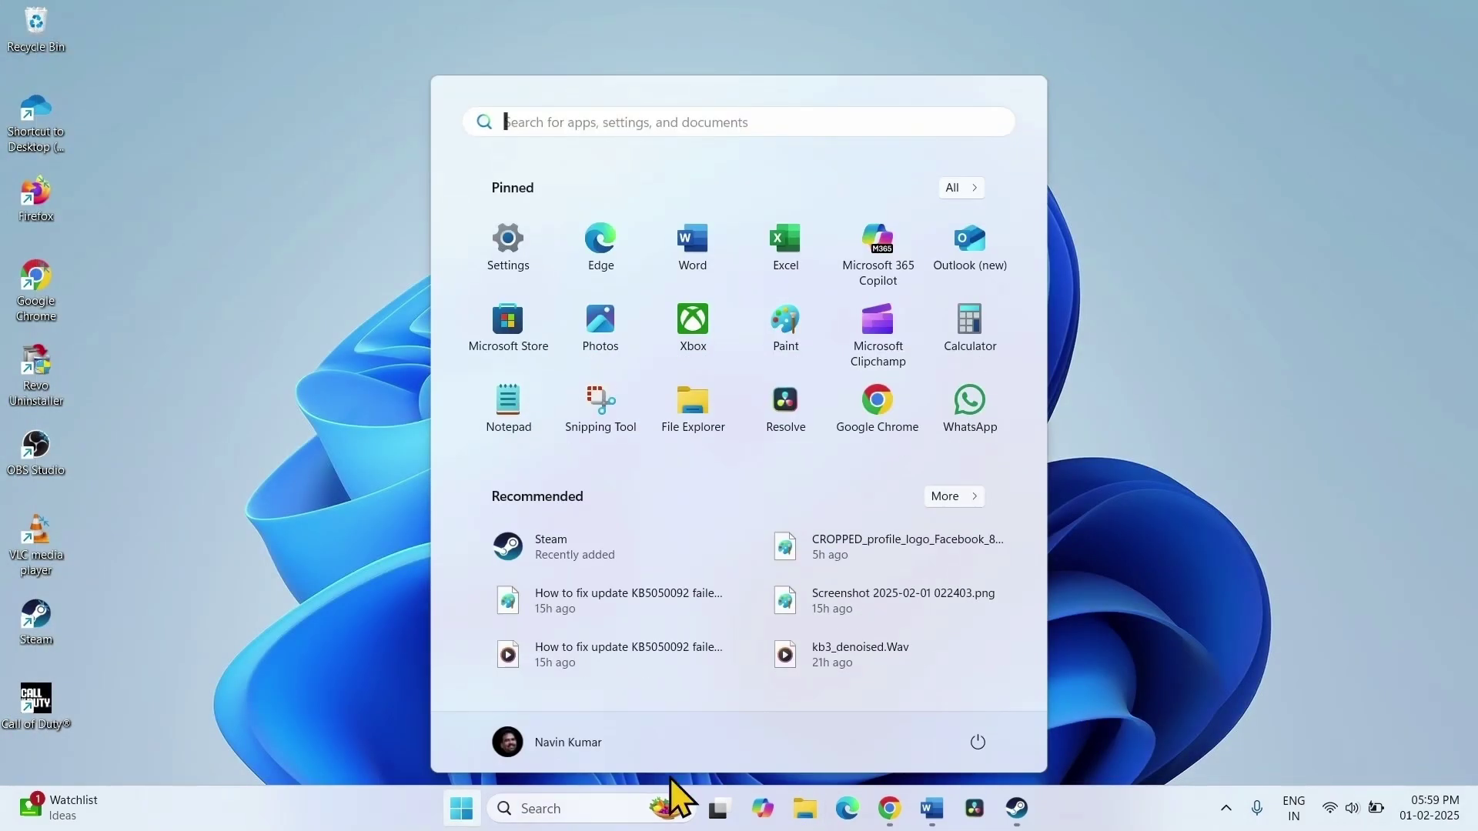
left_click(970, 743)
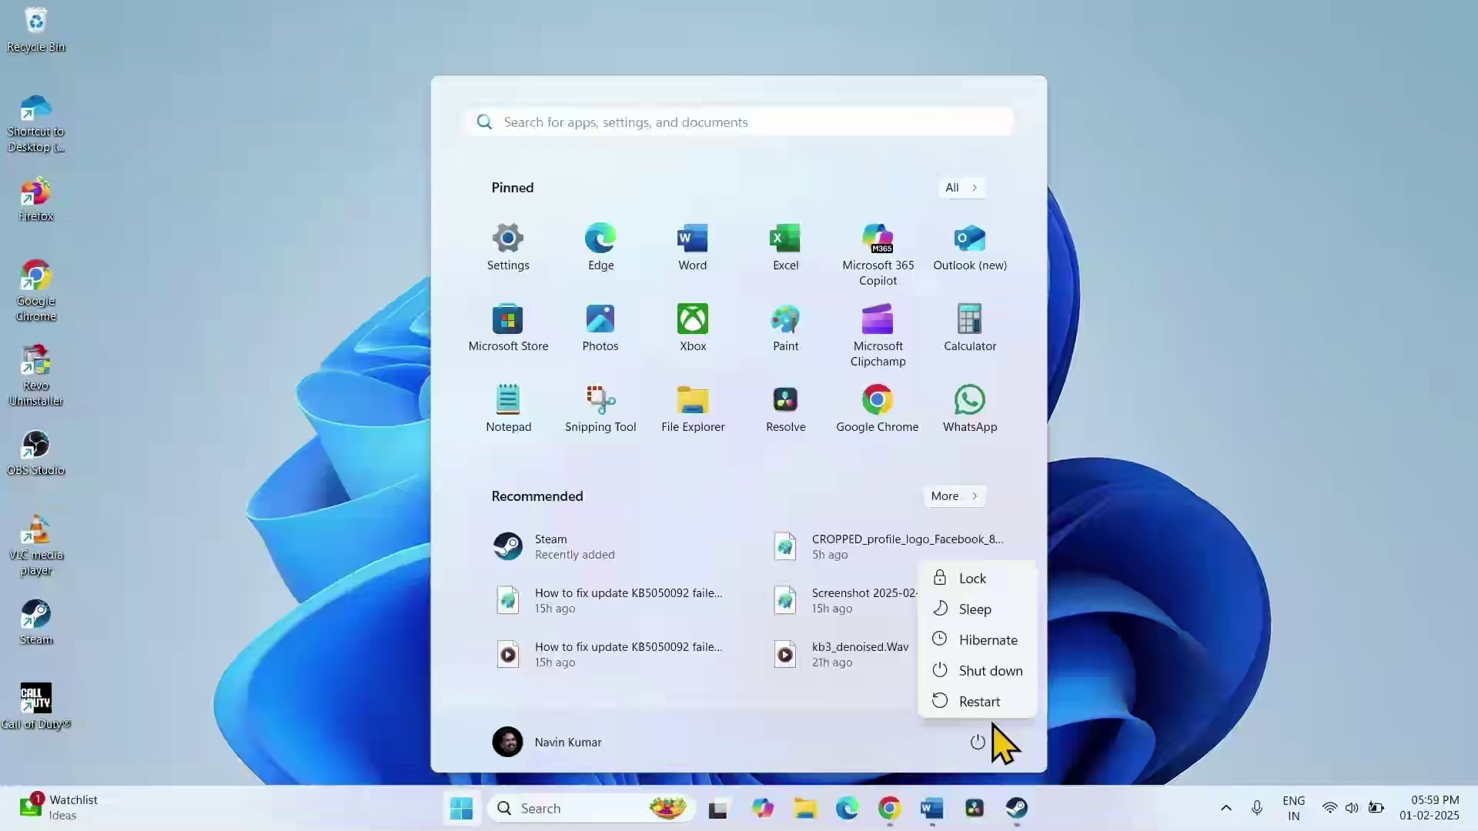
left_click(1224, 590)
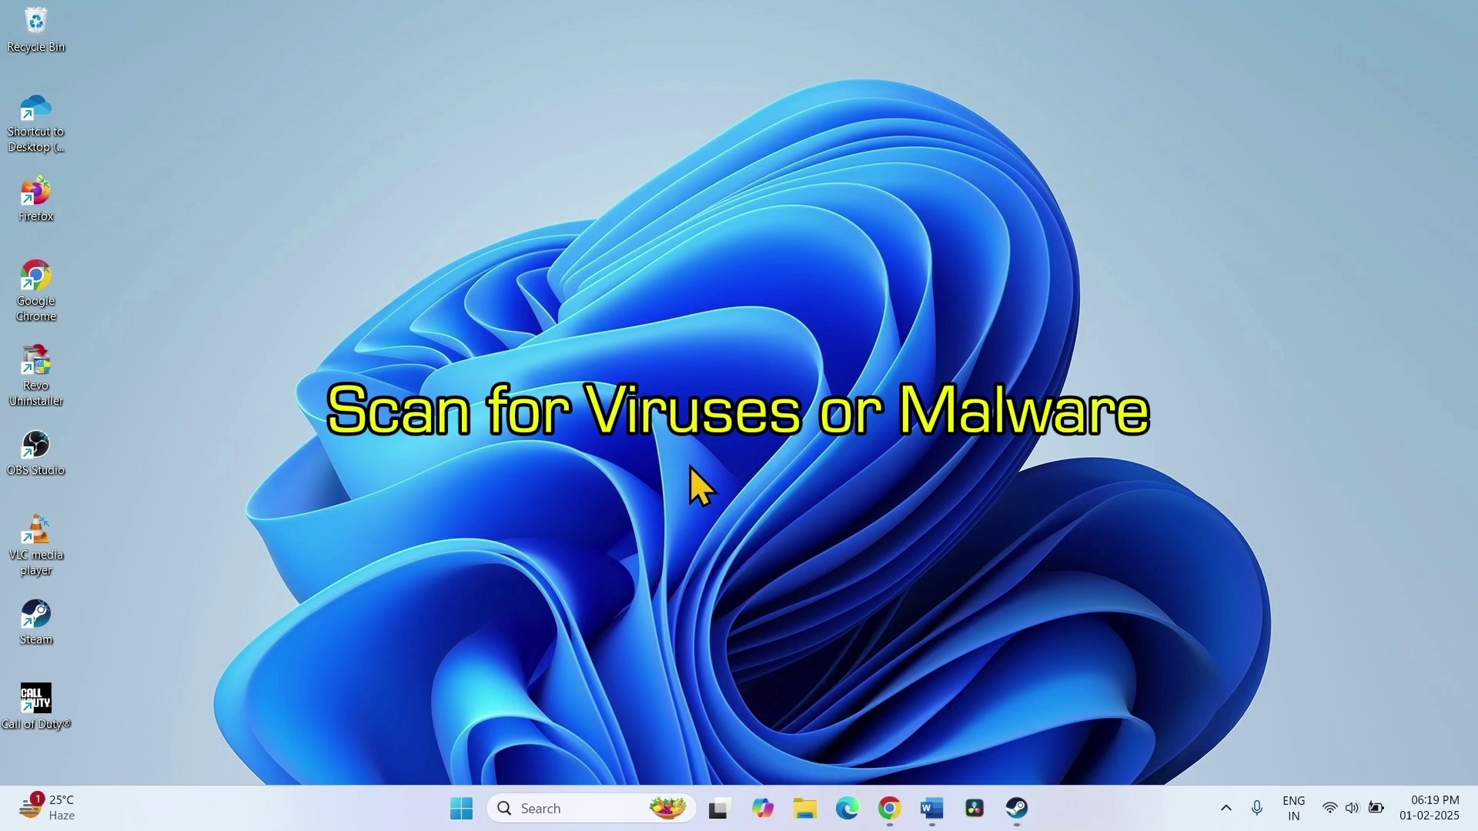
Step: Launch Settings from Start and go to Privacy & security > Windows Security
left_click(456, 805)
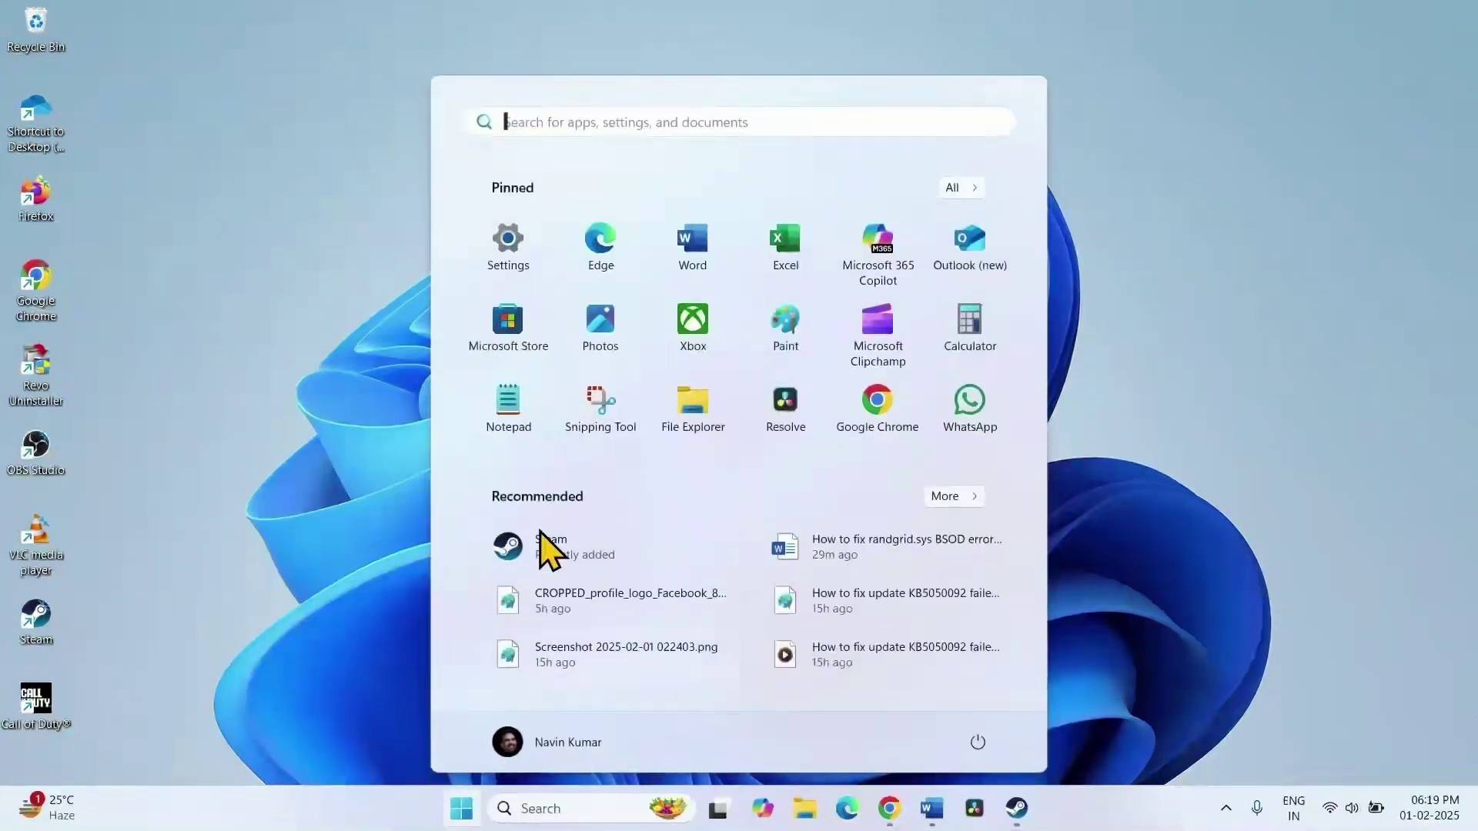
left_click(529, 255)
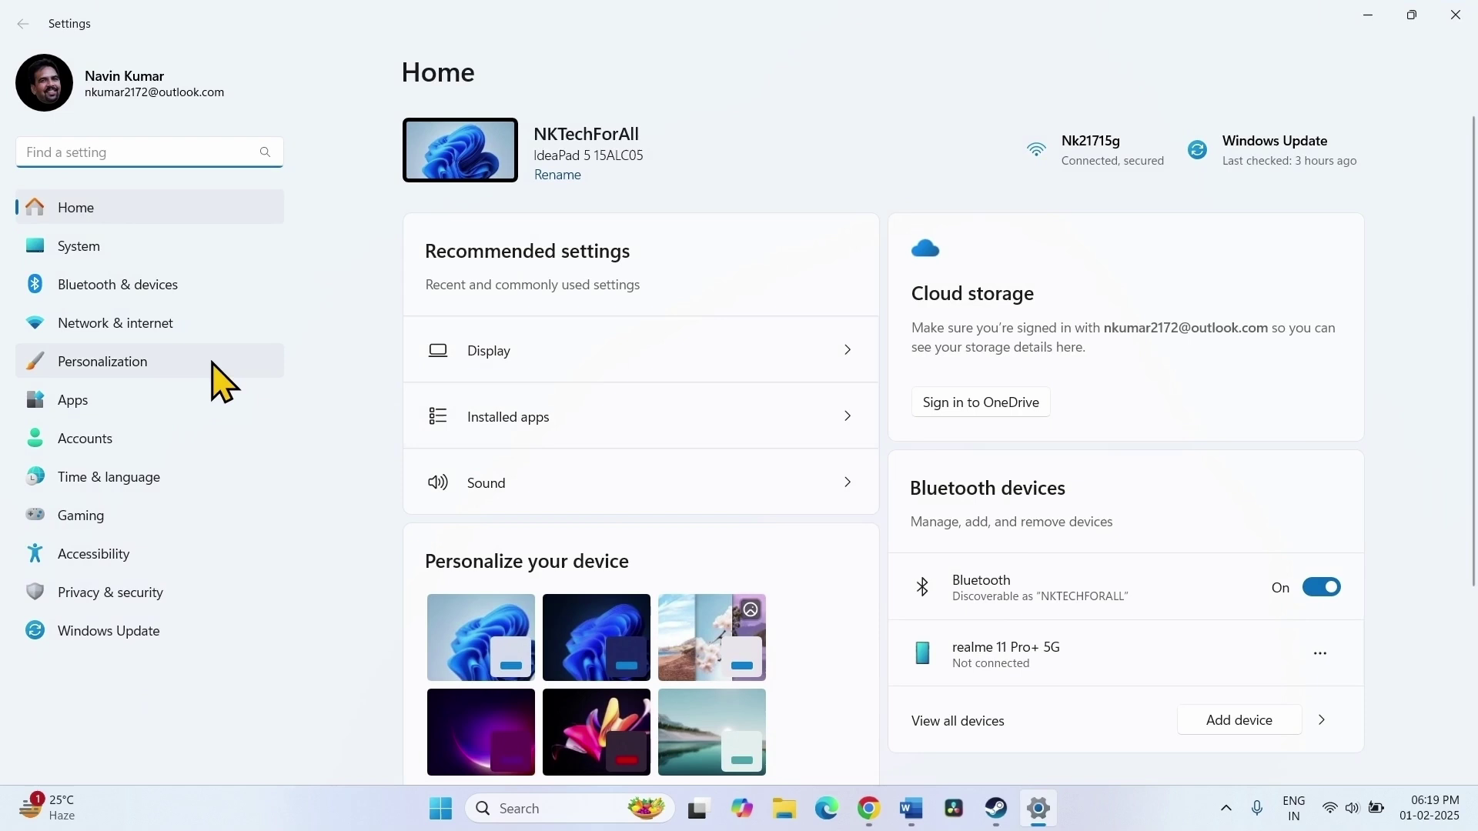
left_click(137, 608)
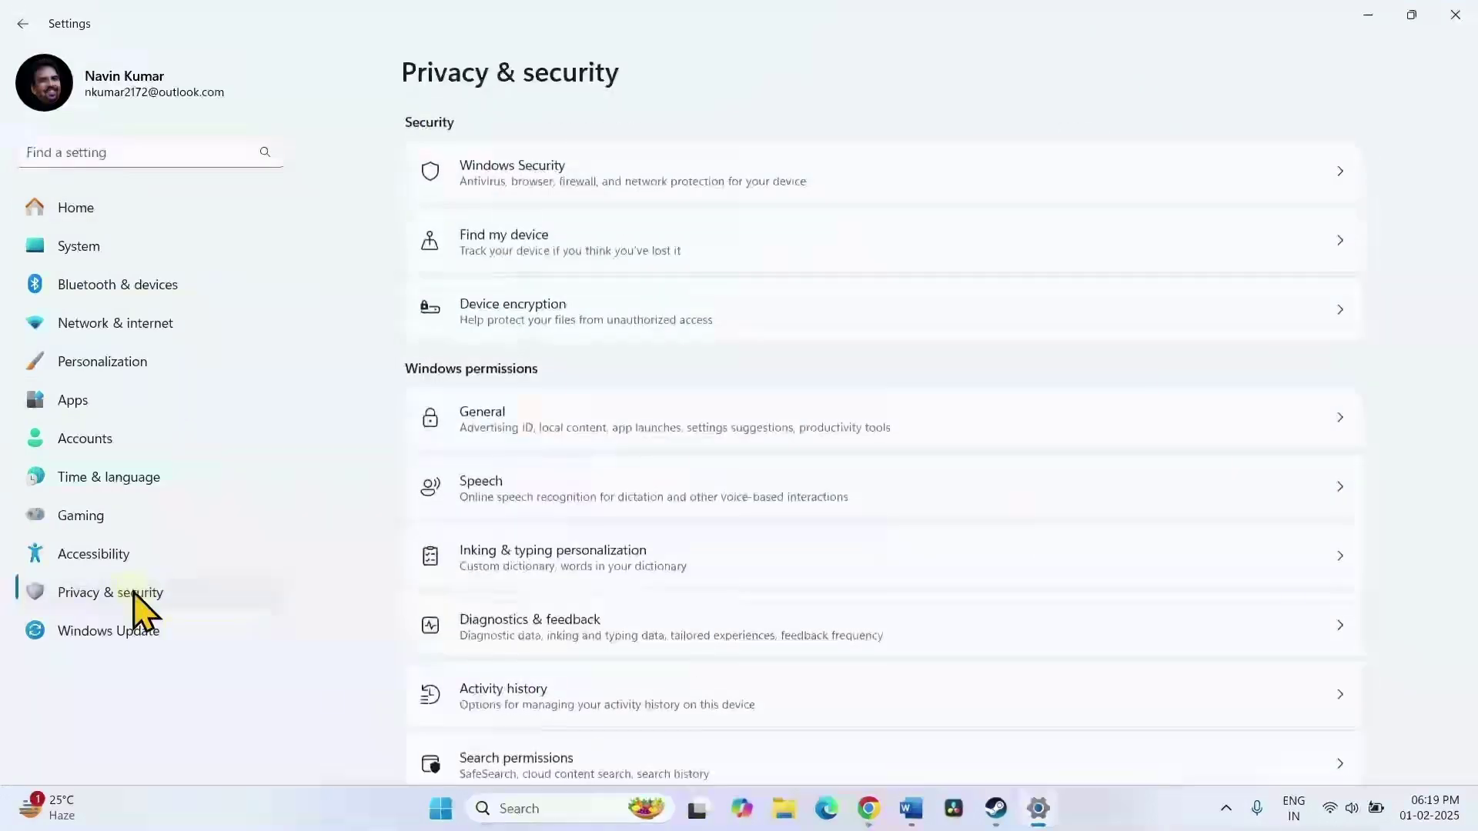
left_click(608, 169)
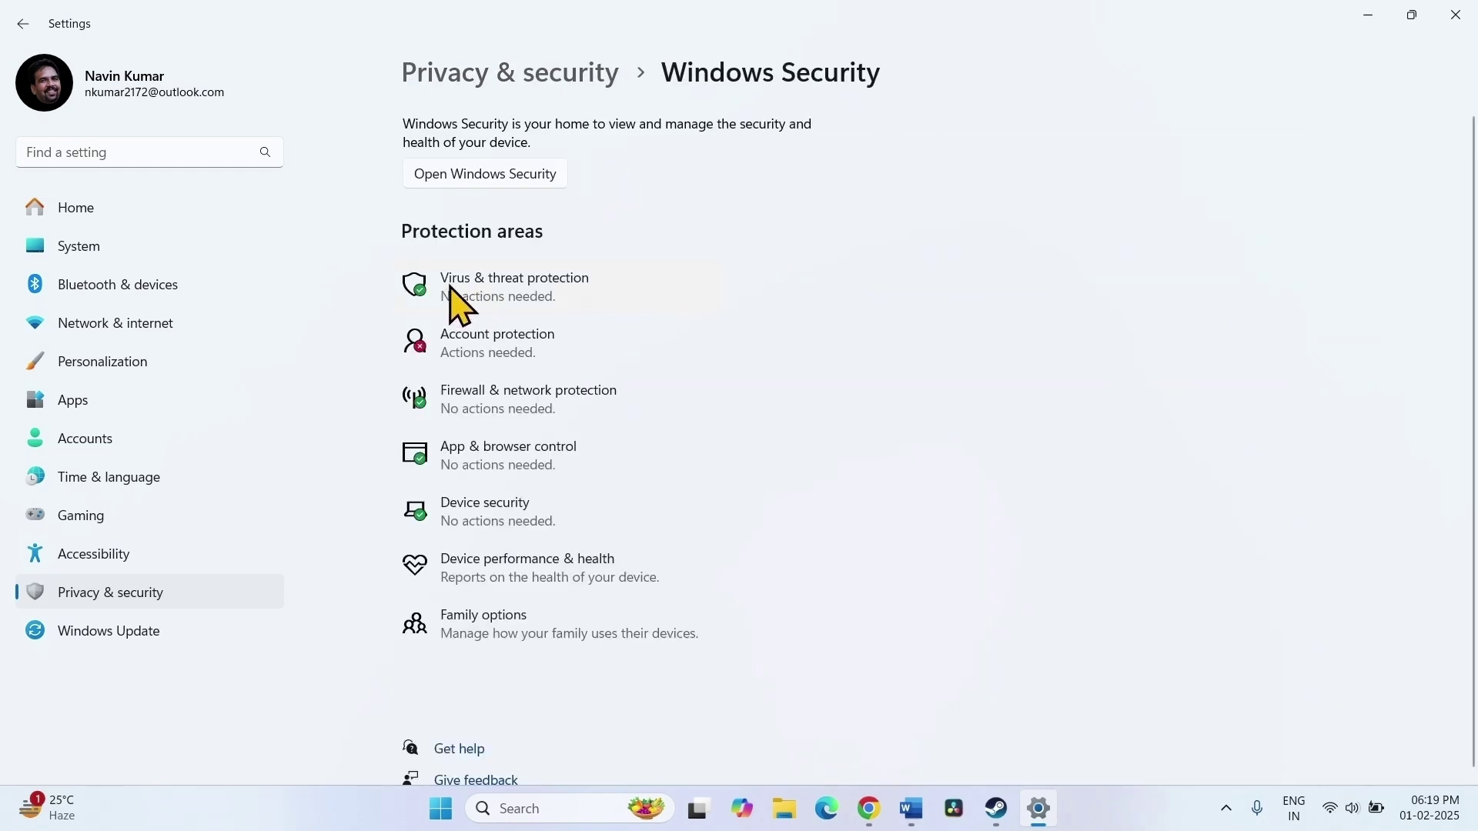
left_click(510, 289)
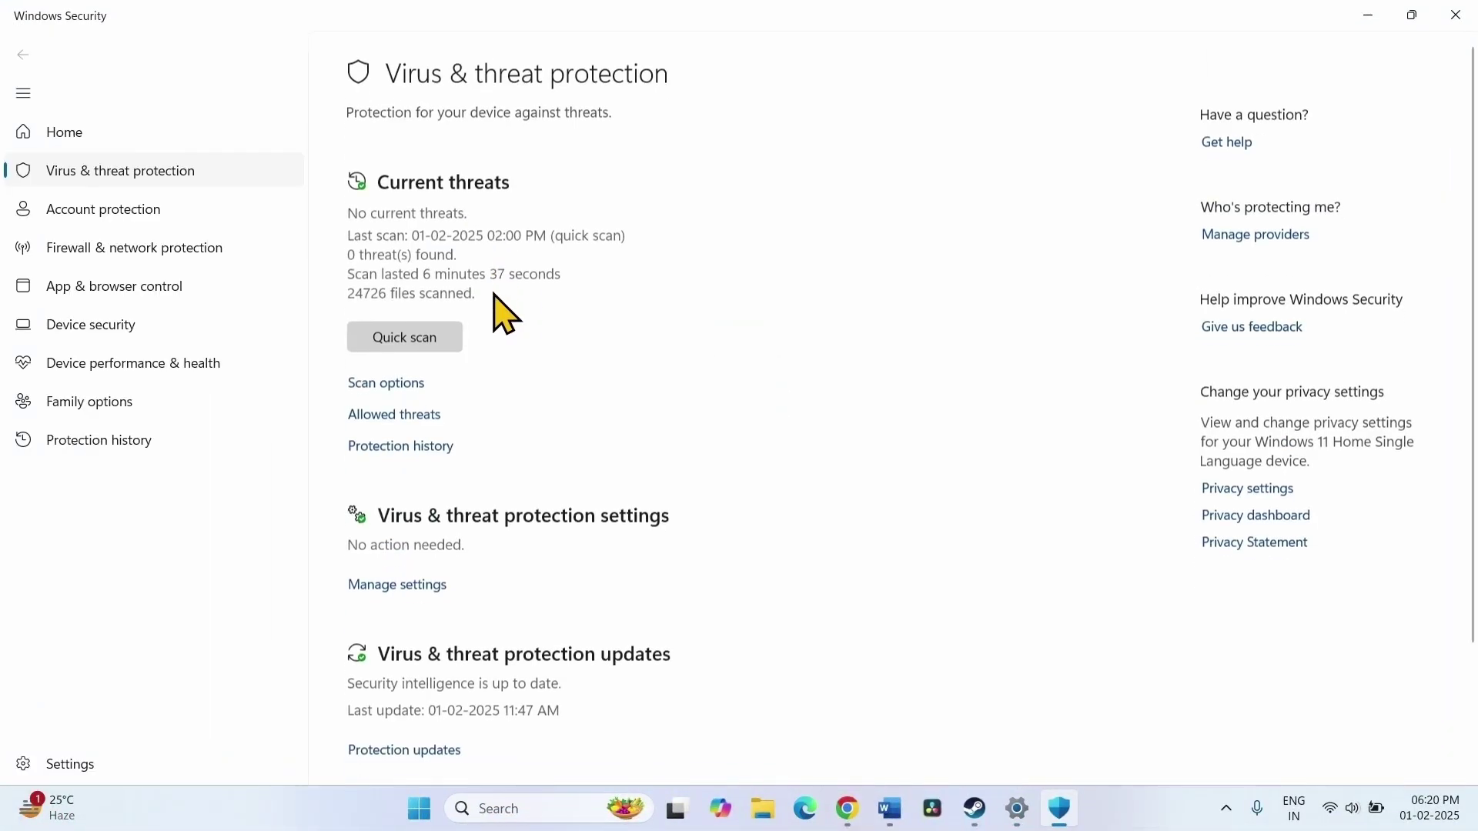
left_click(384, 381)
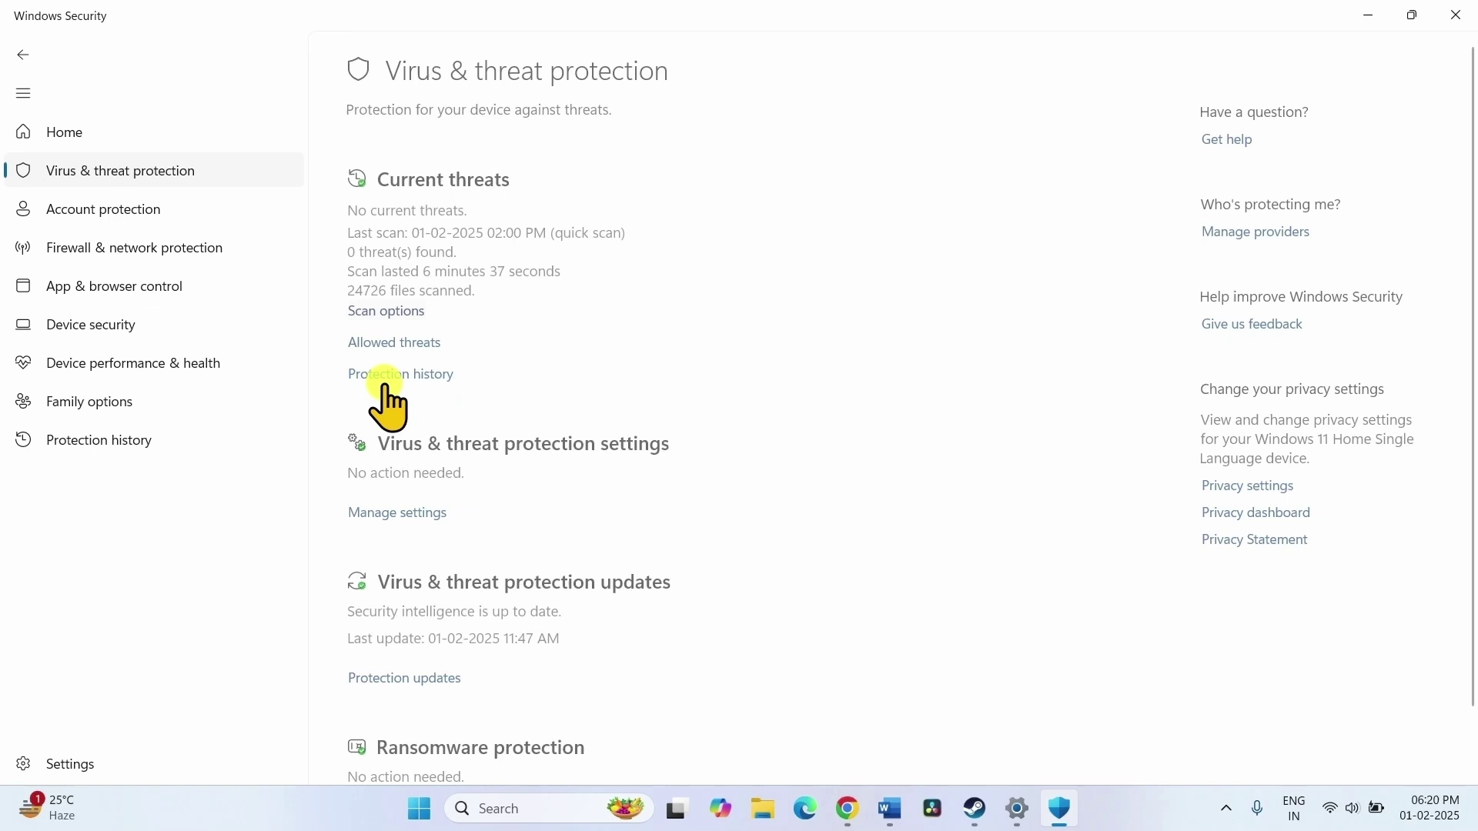
left_click(357, 446)
scroll(401, 478, "down", 1)
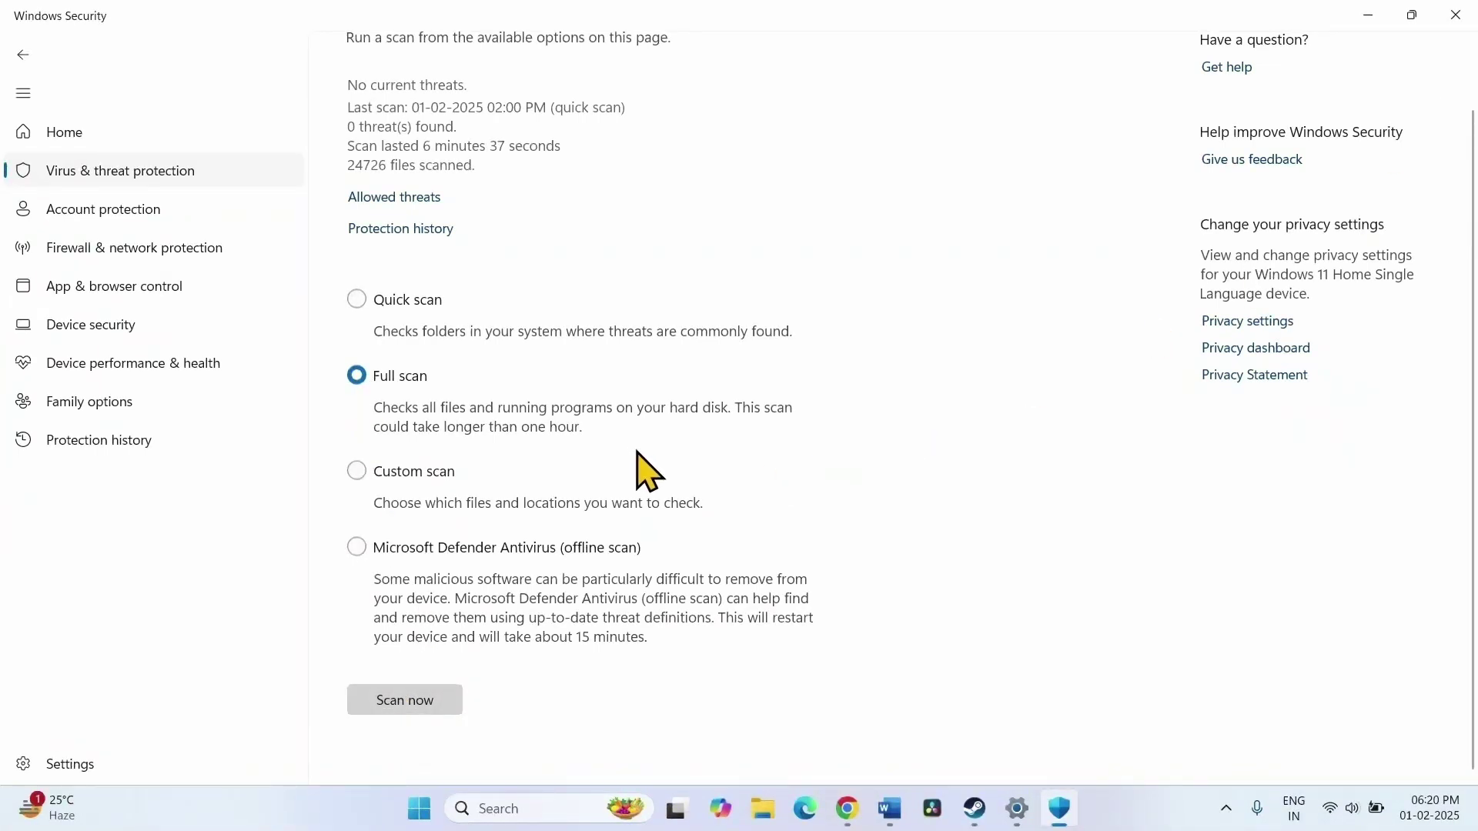
left_click(1463, 23)
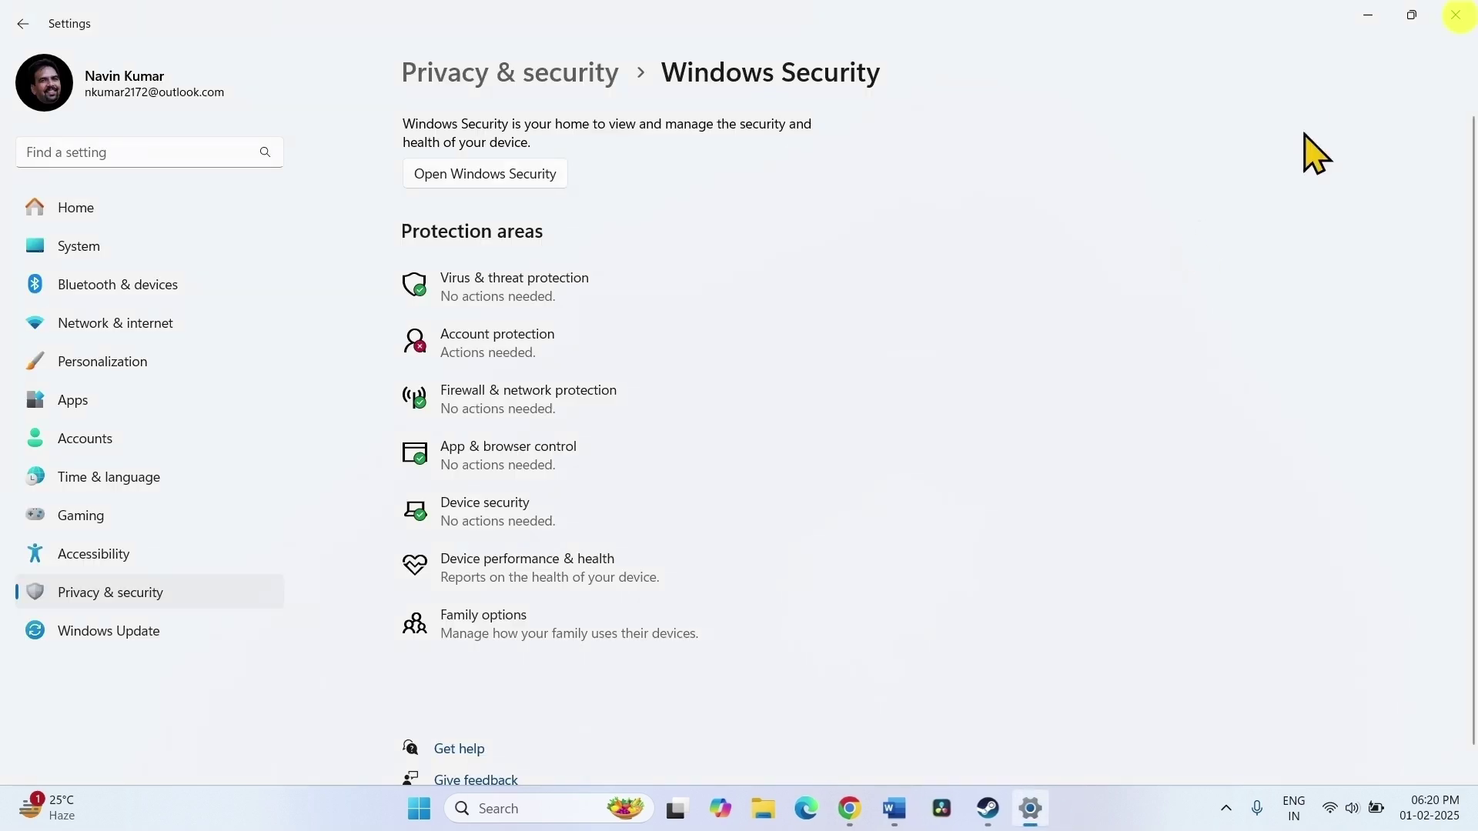
Step: Minimize the Settings window to reveal the desktop
left_click(1366, 16)
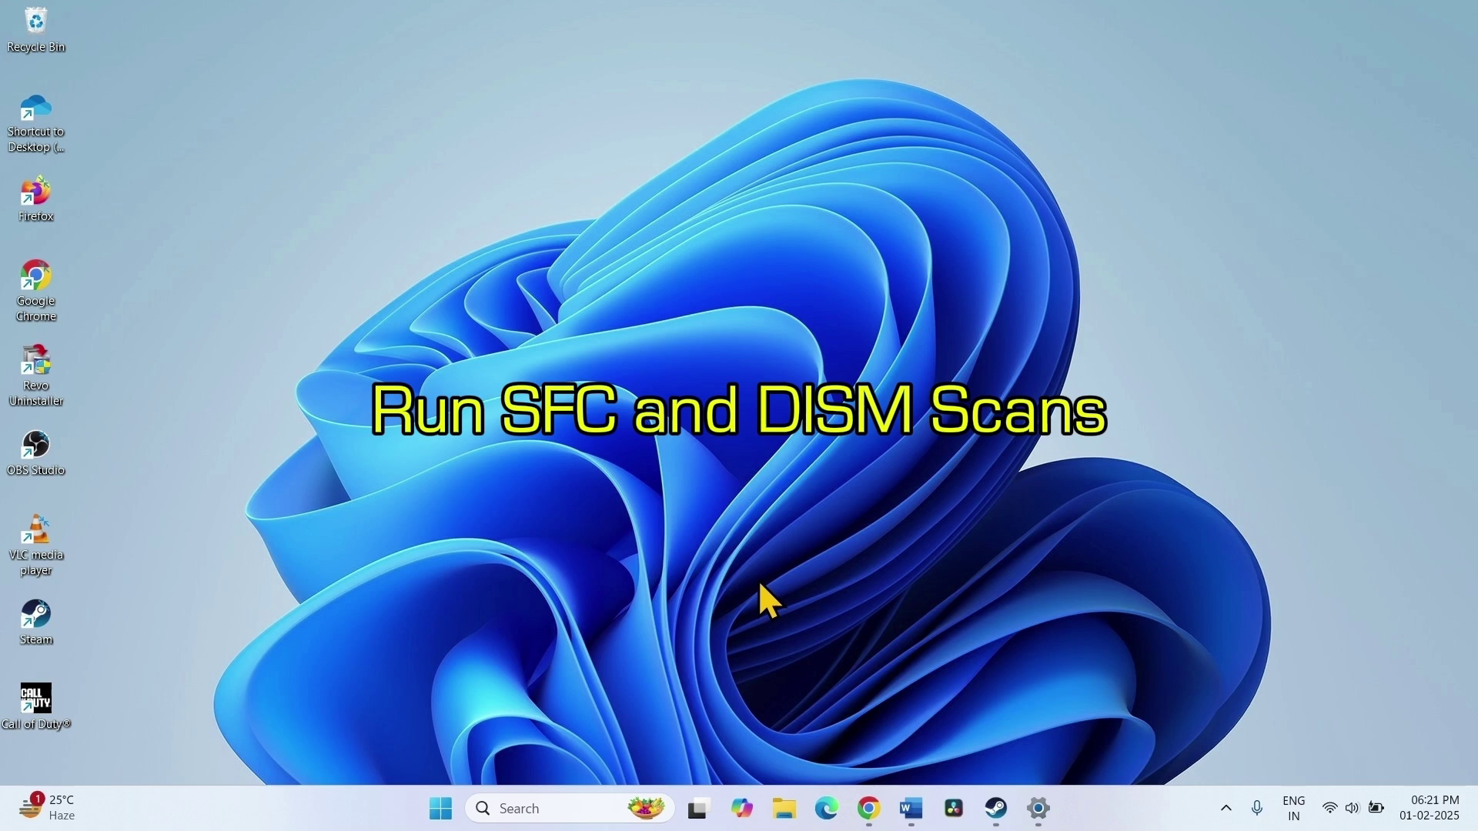
Step: Search for cmd and run Command Prompt as administrator, approving the UAC prompt
left_click(491, 807)
type("c")
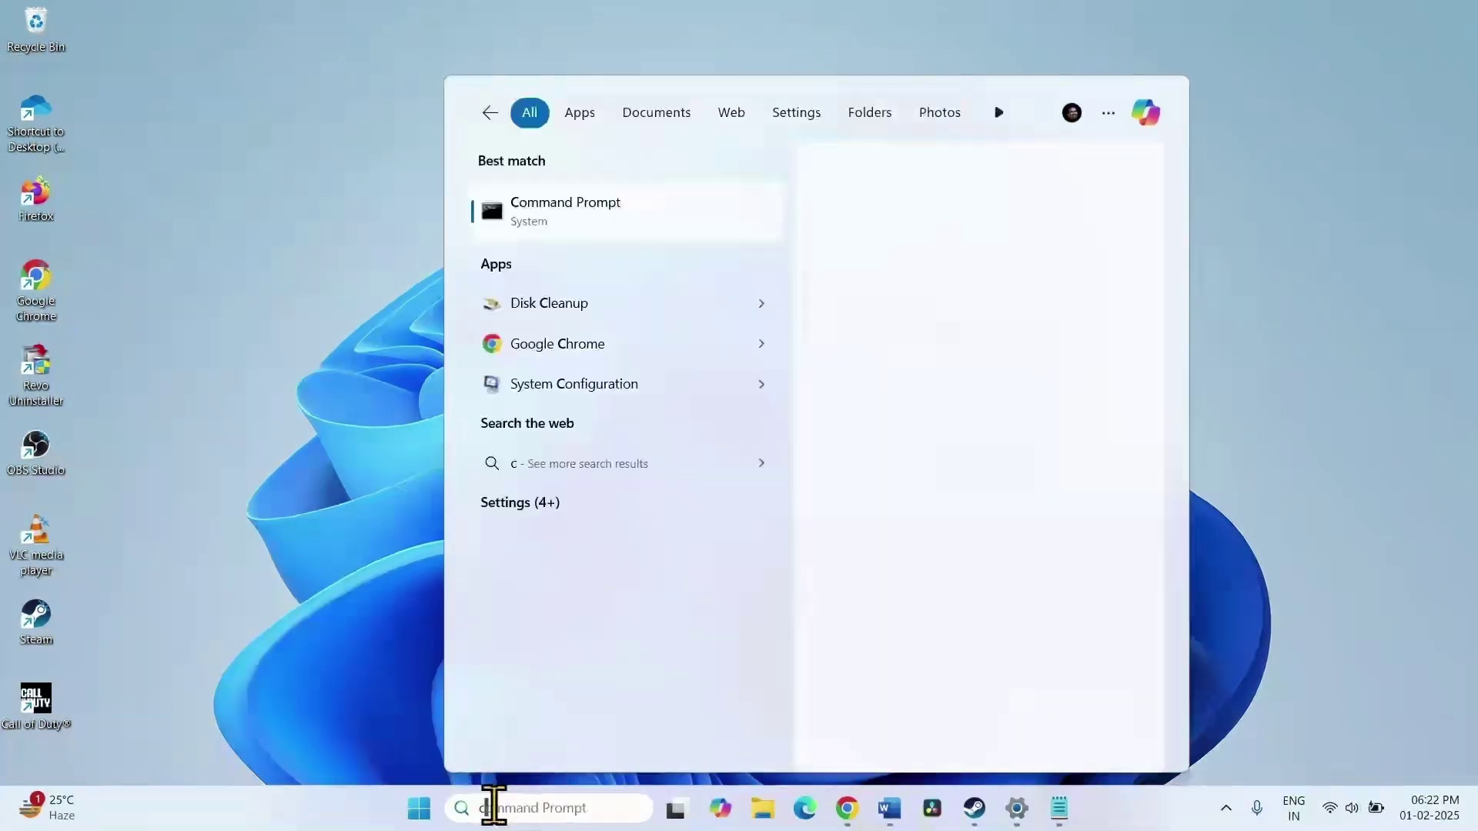
type("md")
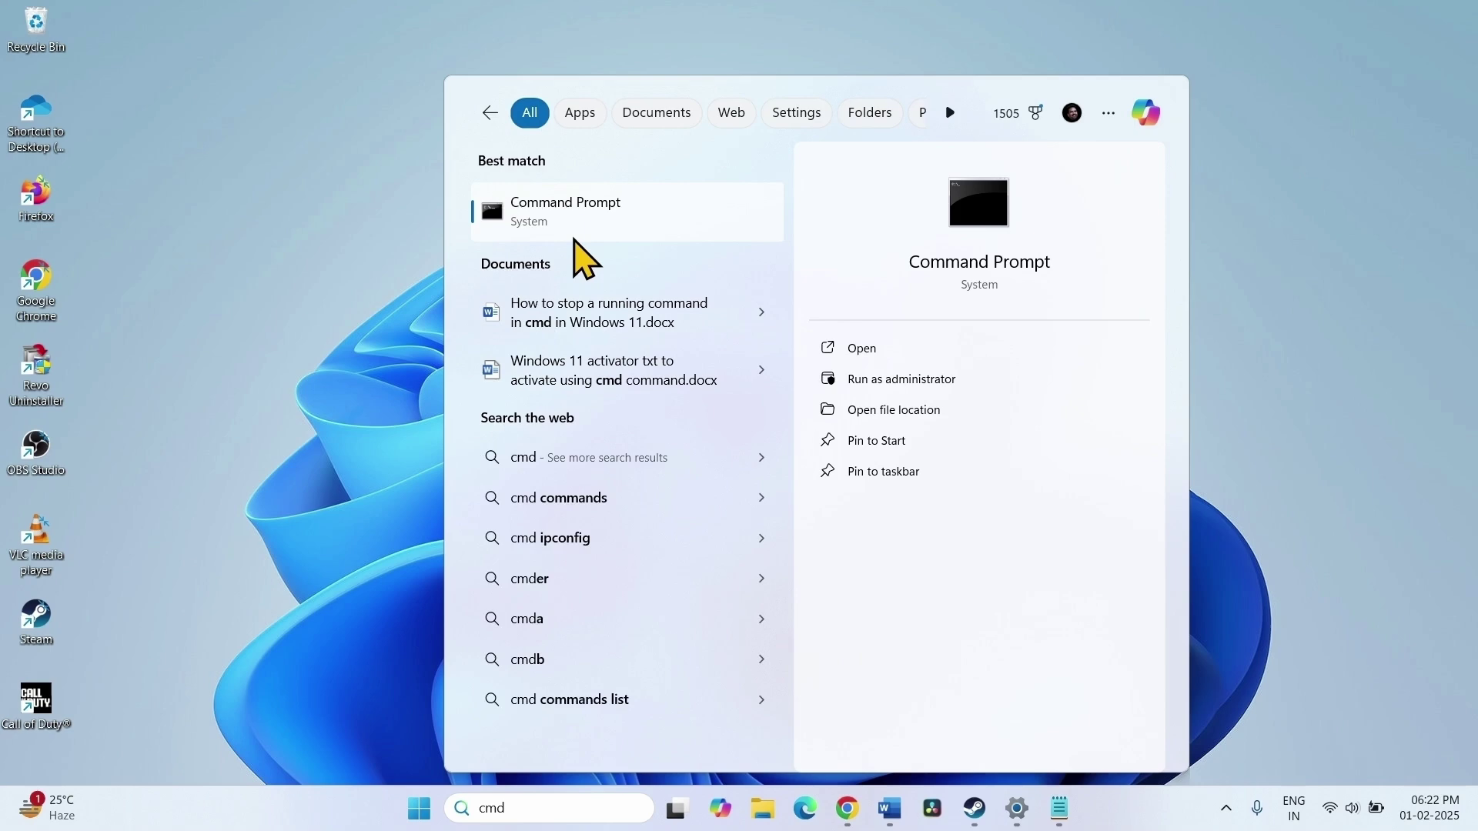
right_click(573, 212)
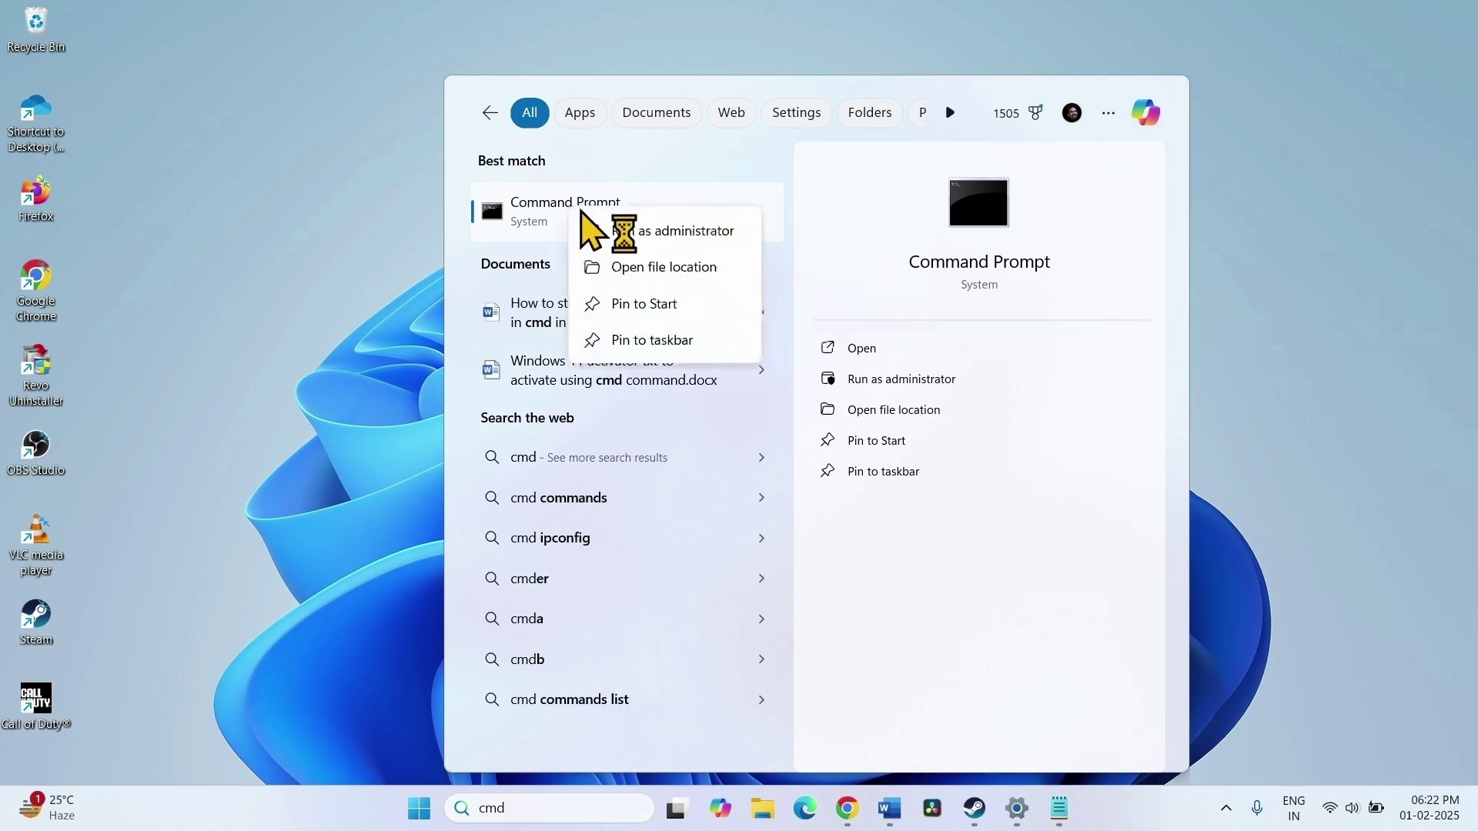
left_click(605, 233)
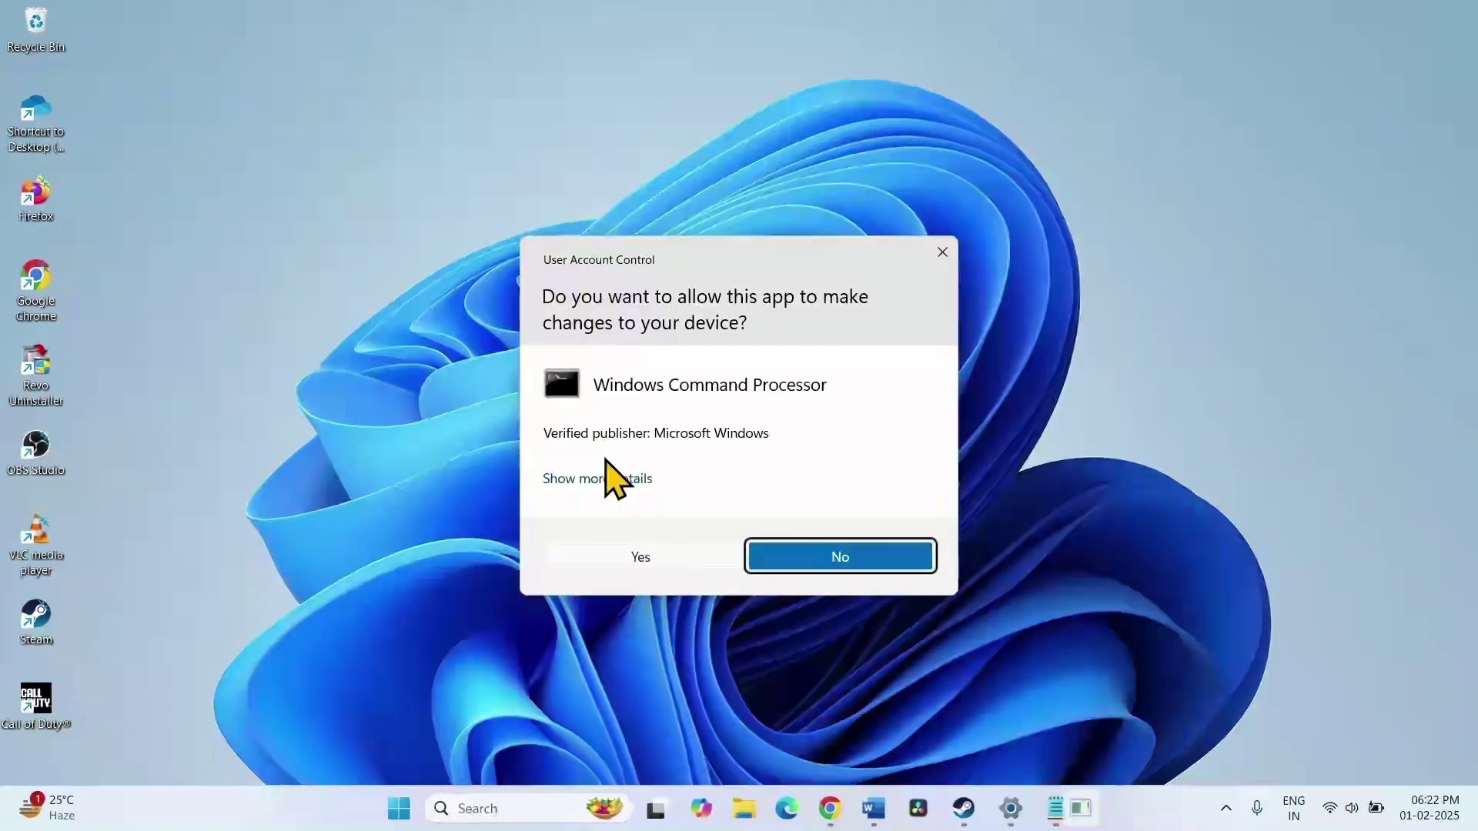
left_click(639, 557)
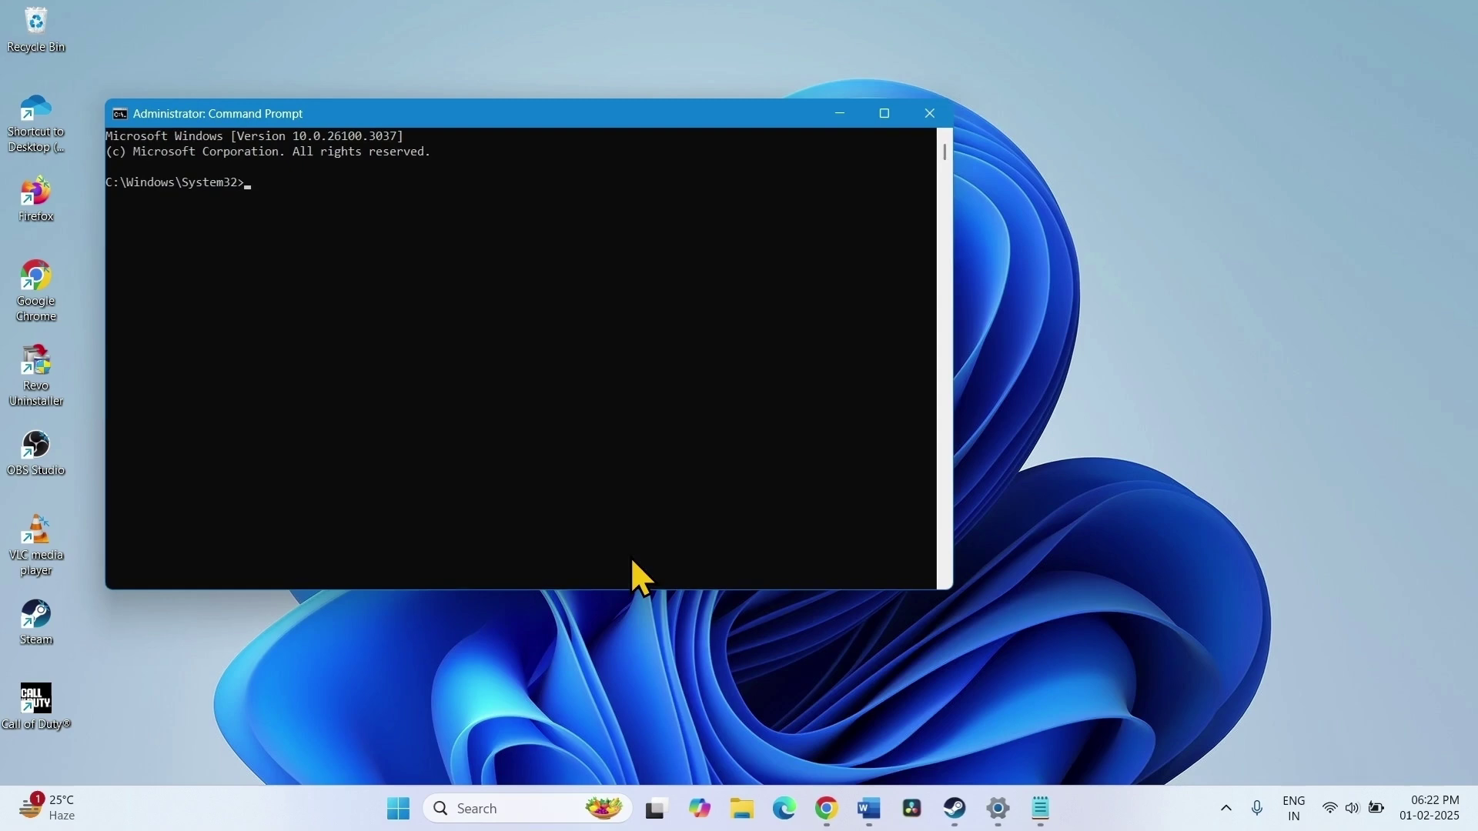
key("alt+Tab")
Step: Copy the sfc /scannow command from the Notepad notes into the admin Command Prompt
left_click(1137, 246)
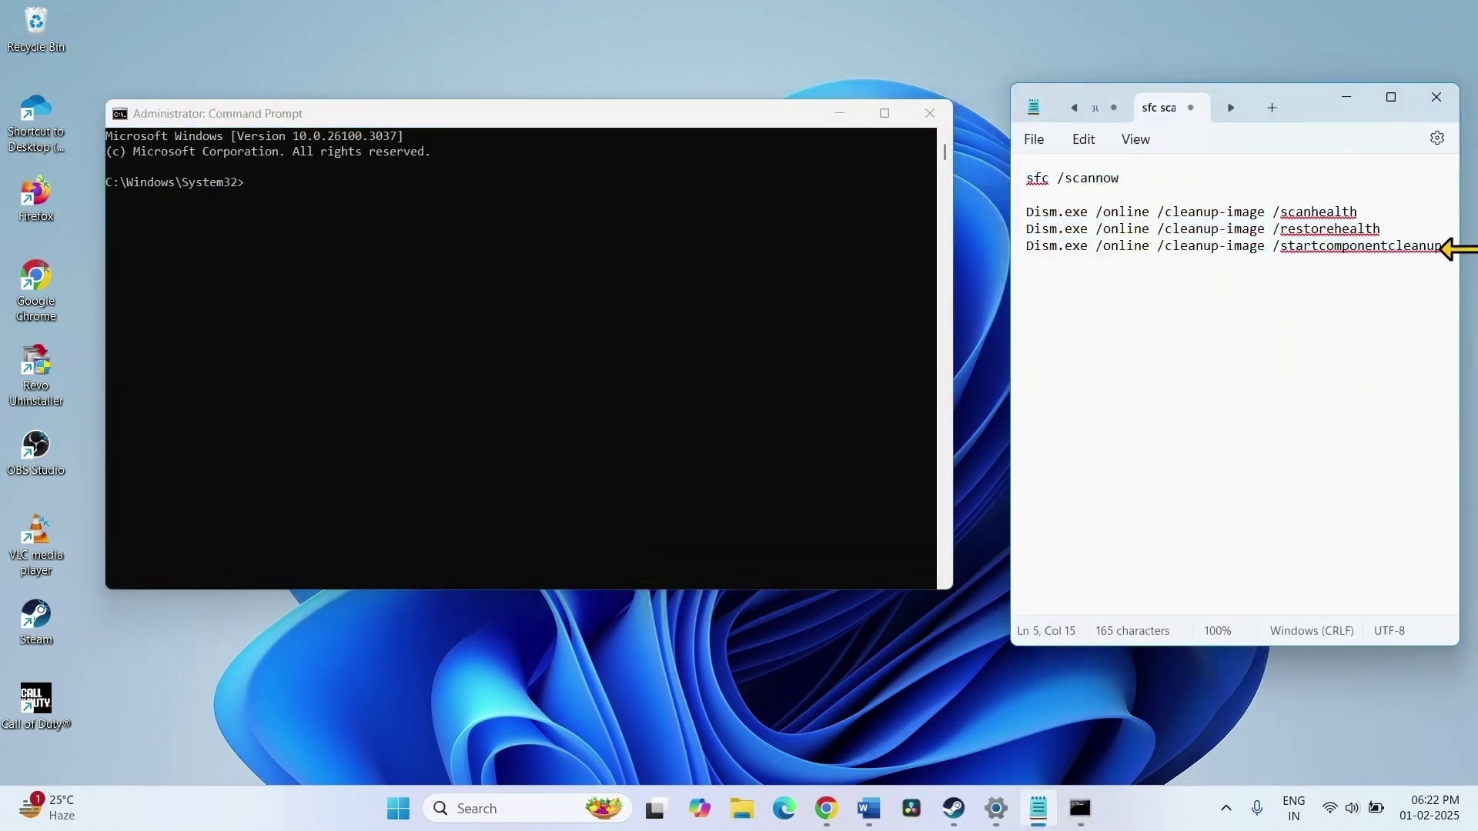
left_click_drag(1455, 250, 939, 171)
left_click(1173, 290)
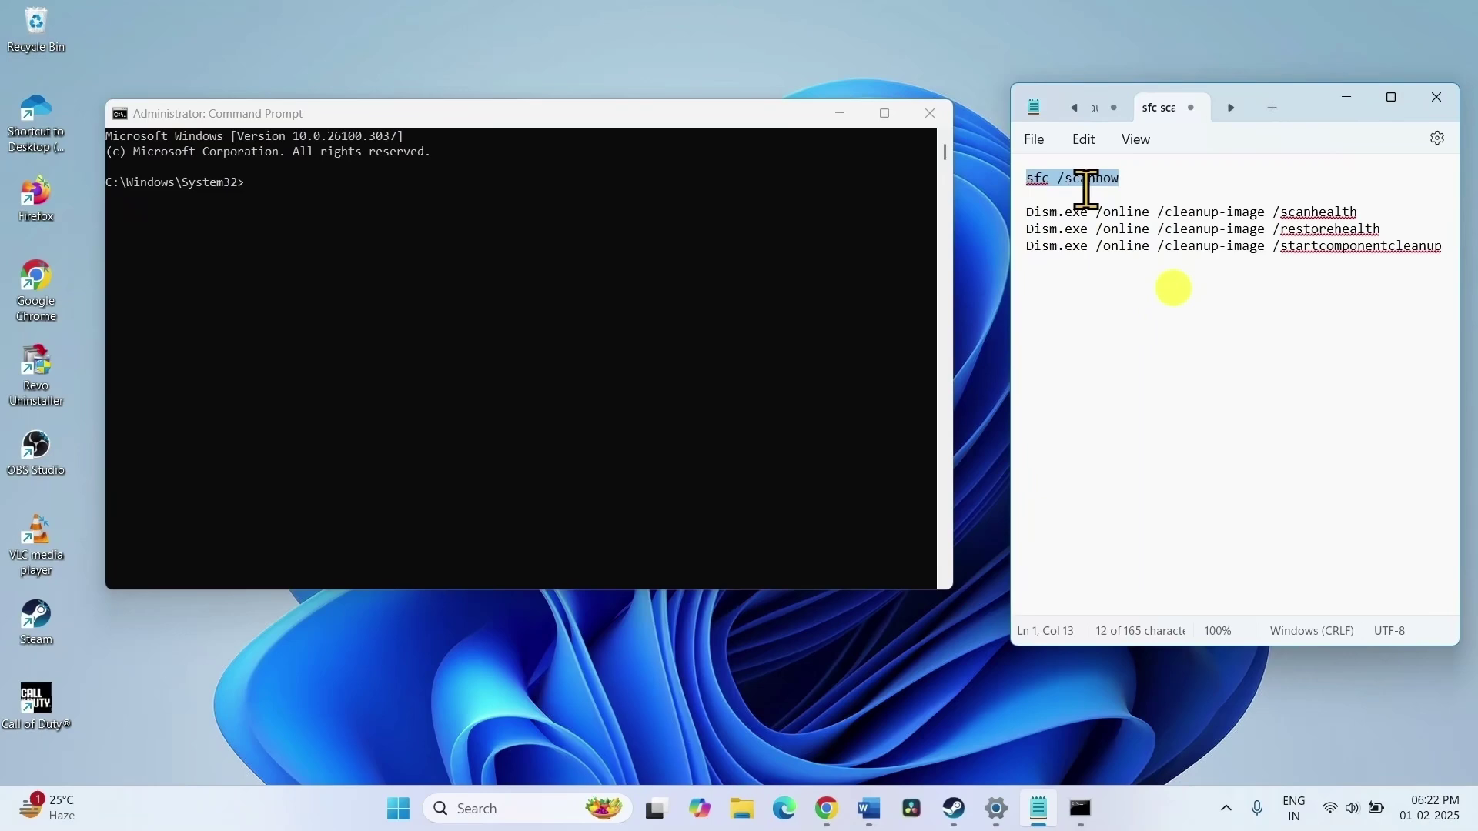
left_click(1082, 188)
left_click_drag(1121, 178, 1015, 189)
right_click(1049, 183)
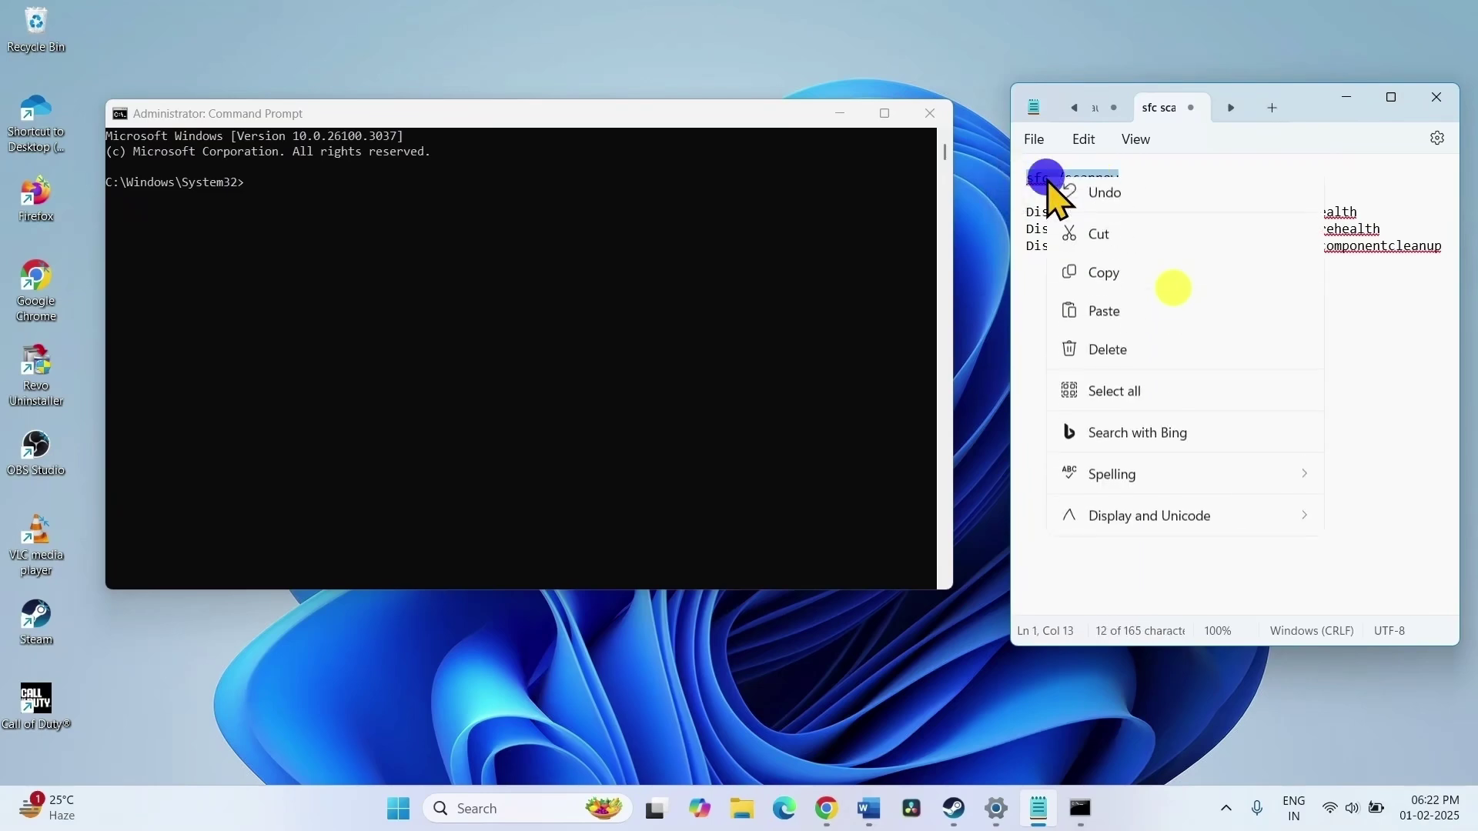
left_click(1100, 282)
left_click(306, 193)
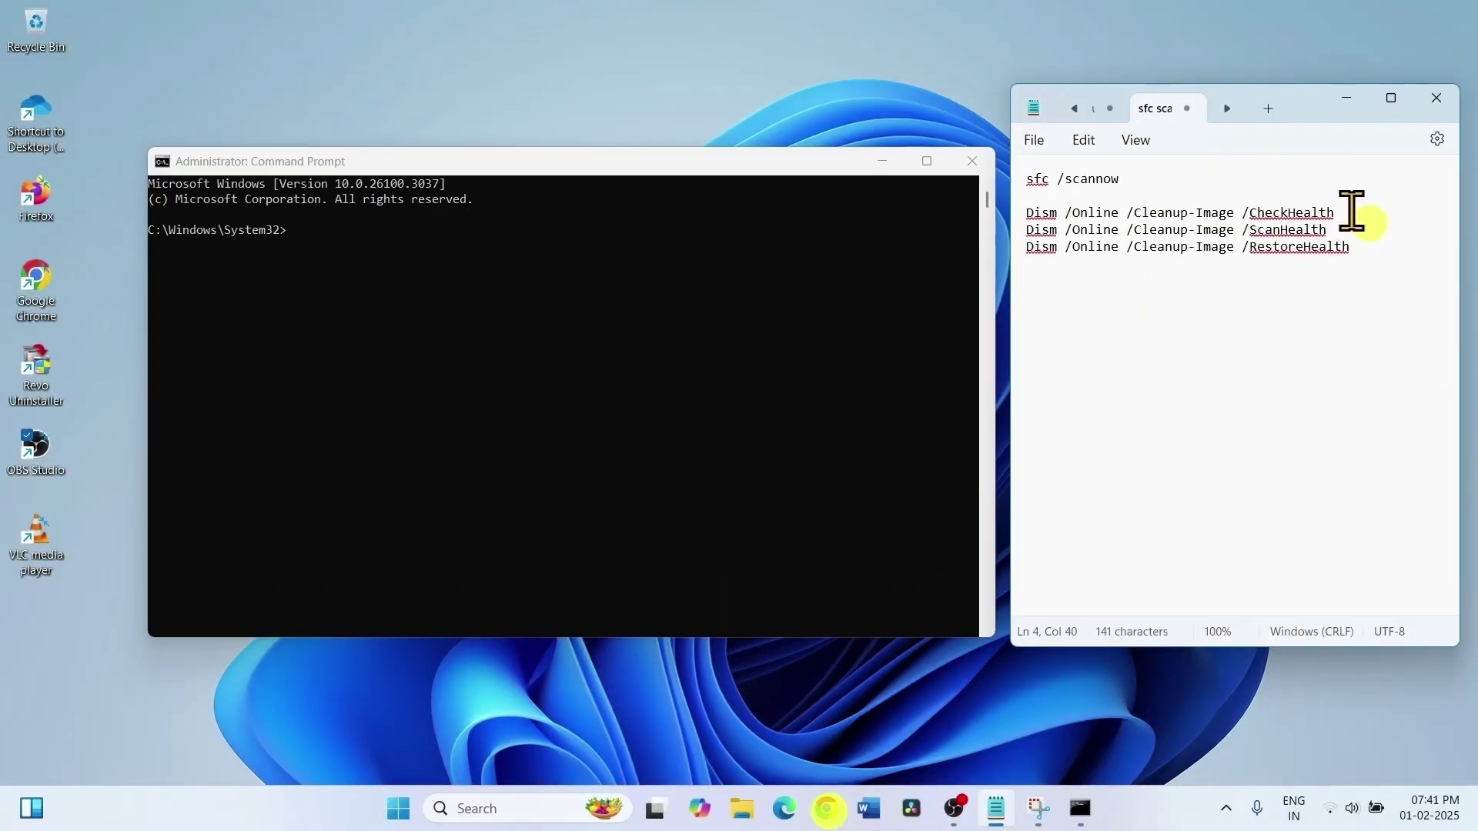
Step: Copy the DISM CheckHealth line from the notes and run it in Command Prompt
left_click_drag(1340, 212, 958, 224)
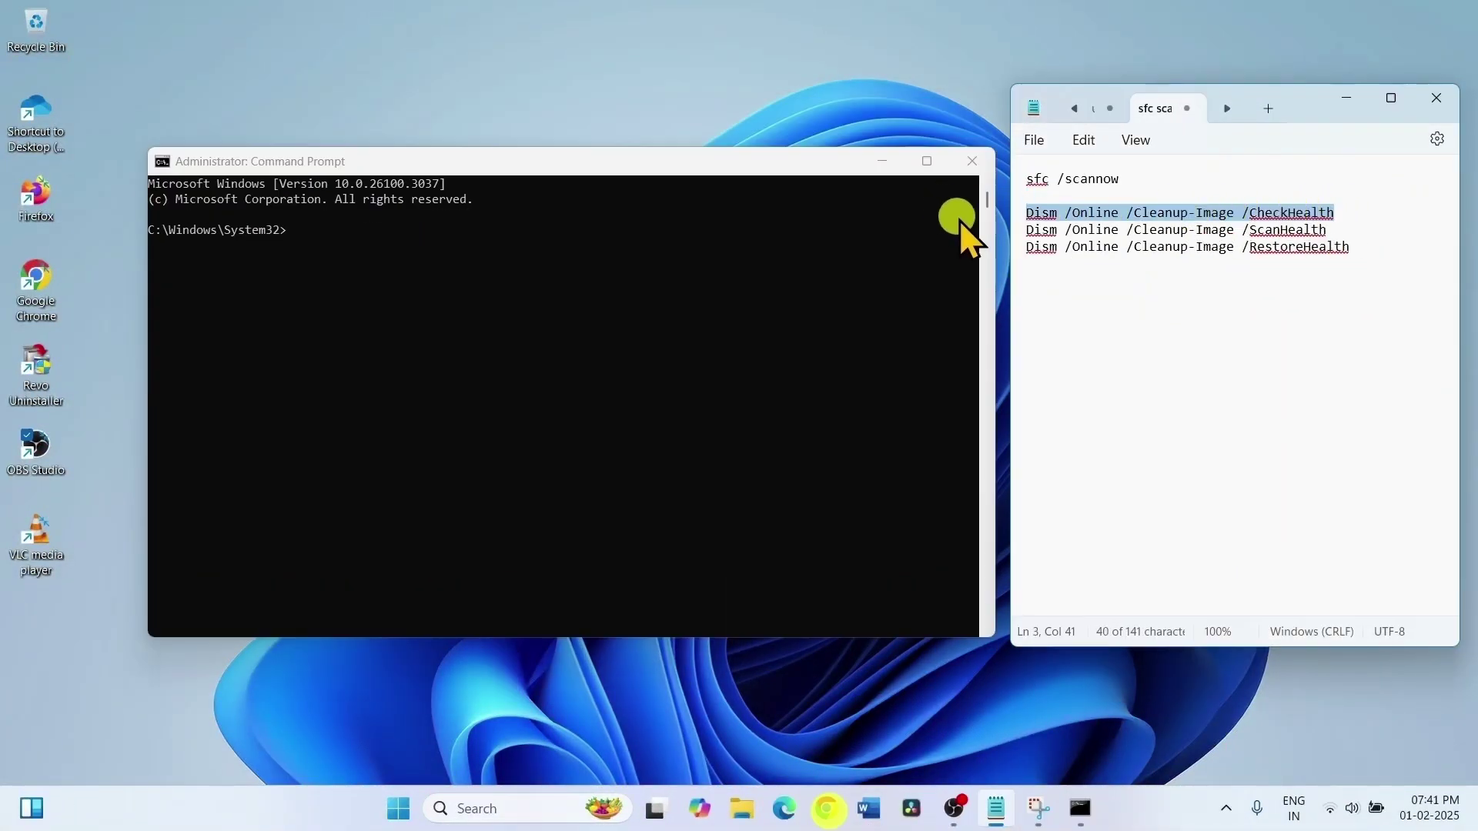
right_click(1080, 221)
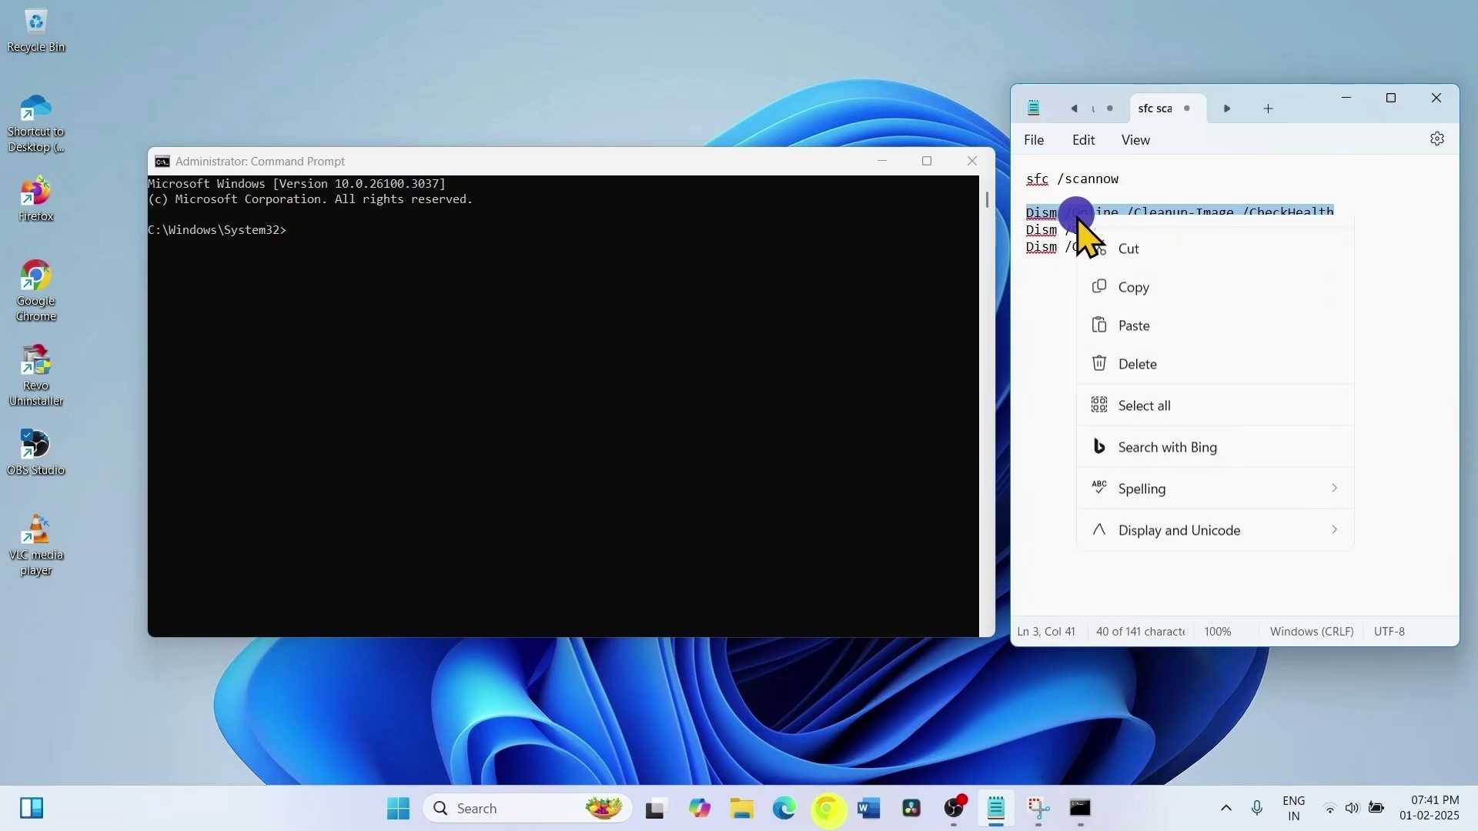
left_click(1137, 310)
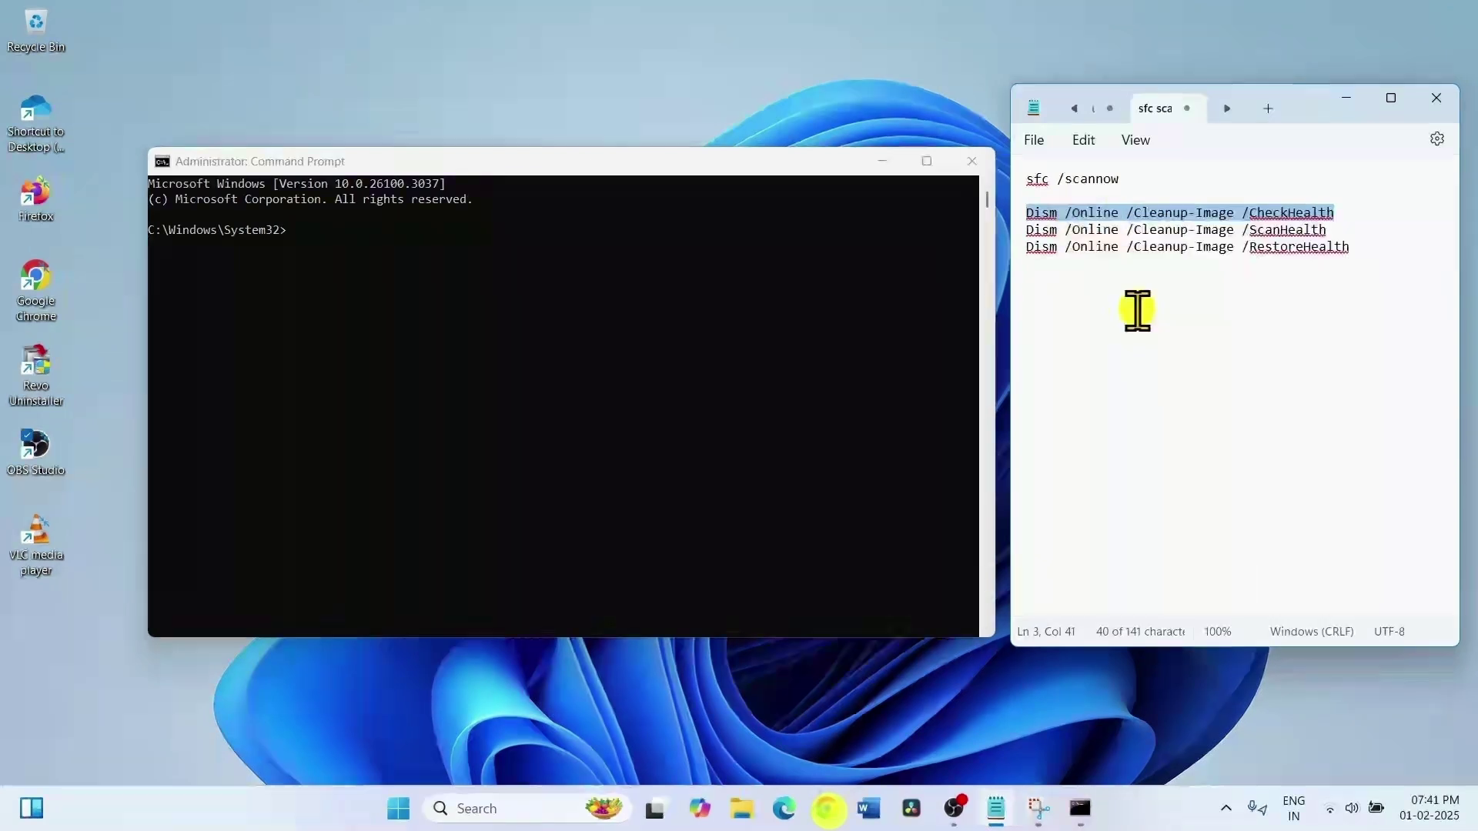
left_click(315, 230)
right_click(315, 229)
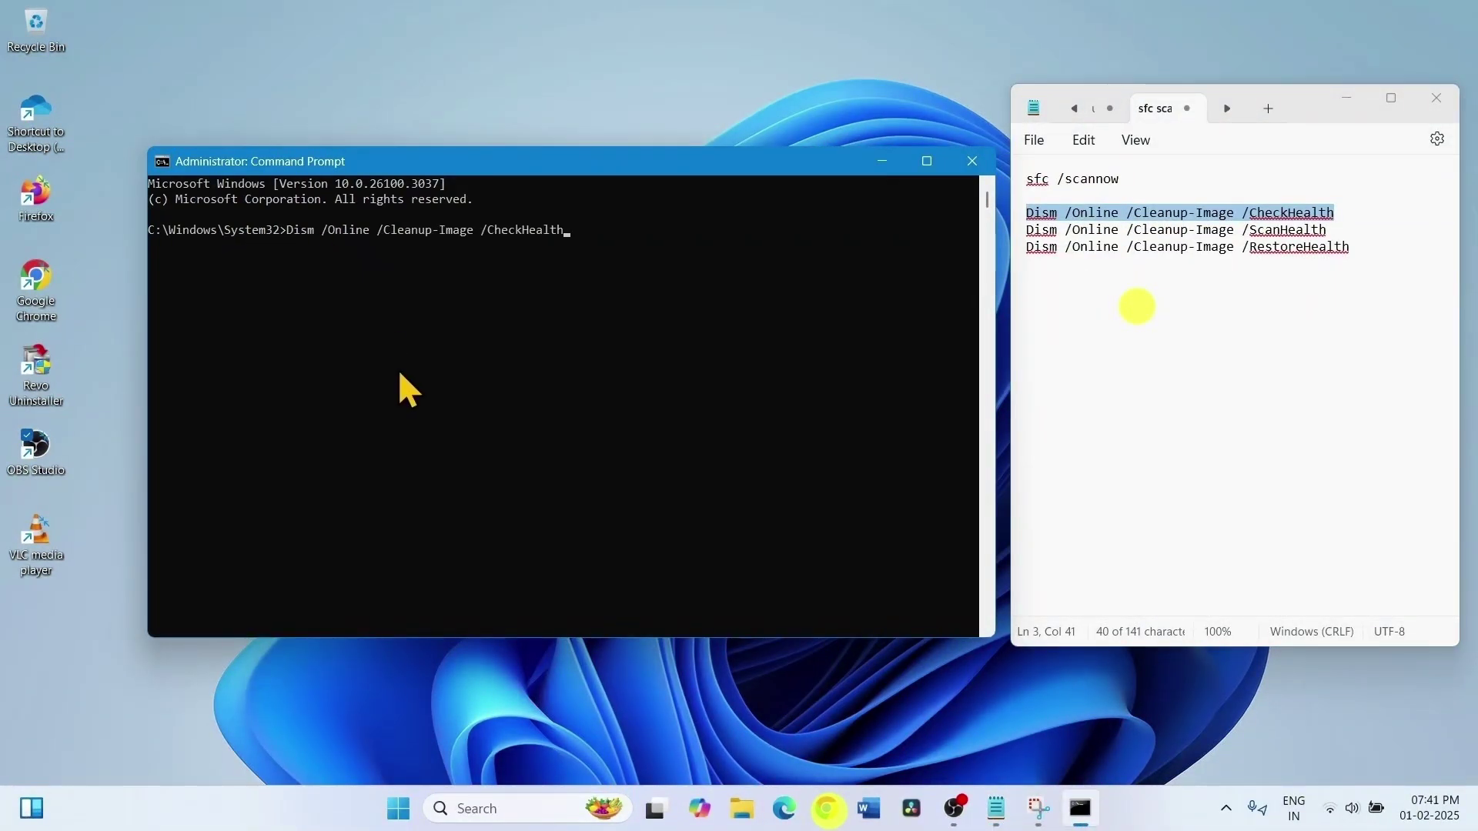
key("Return")
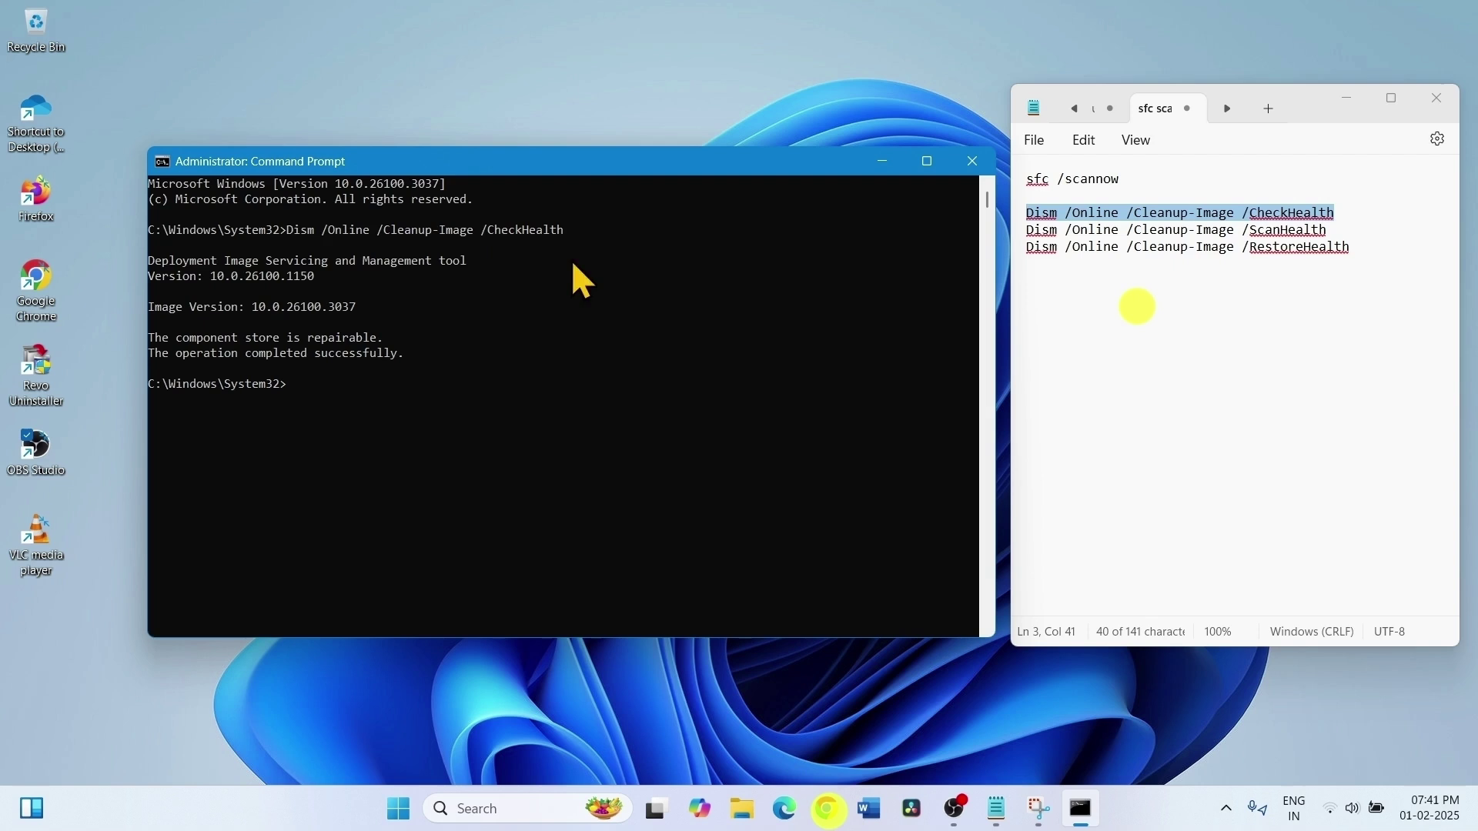
Step: Copy the DISM ScanHealth line from the notes and run it in Command Prompt
left_click(1326, 229)
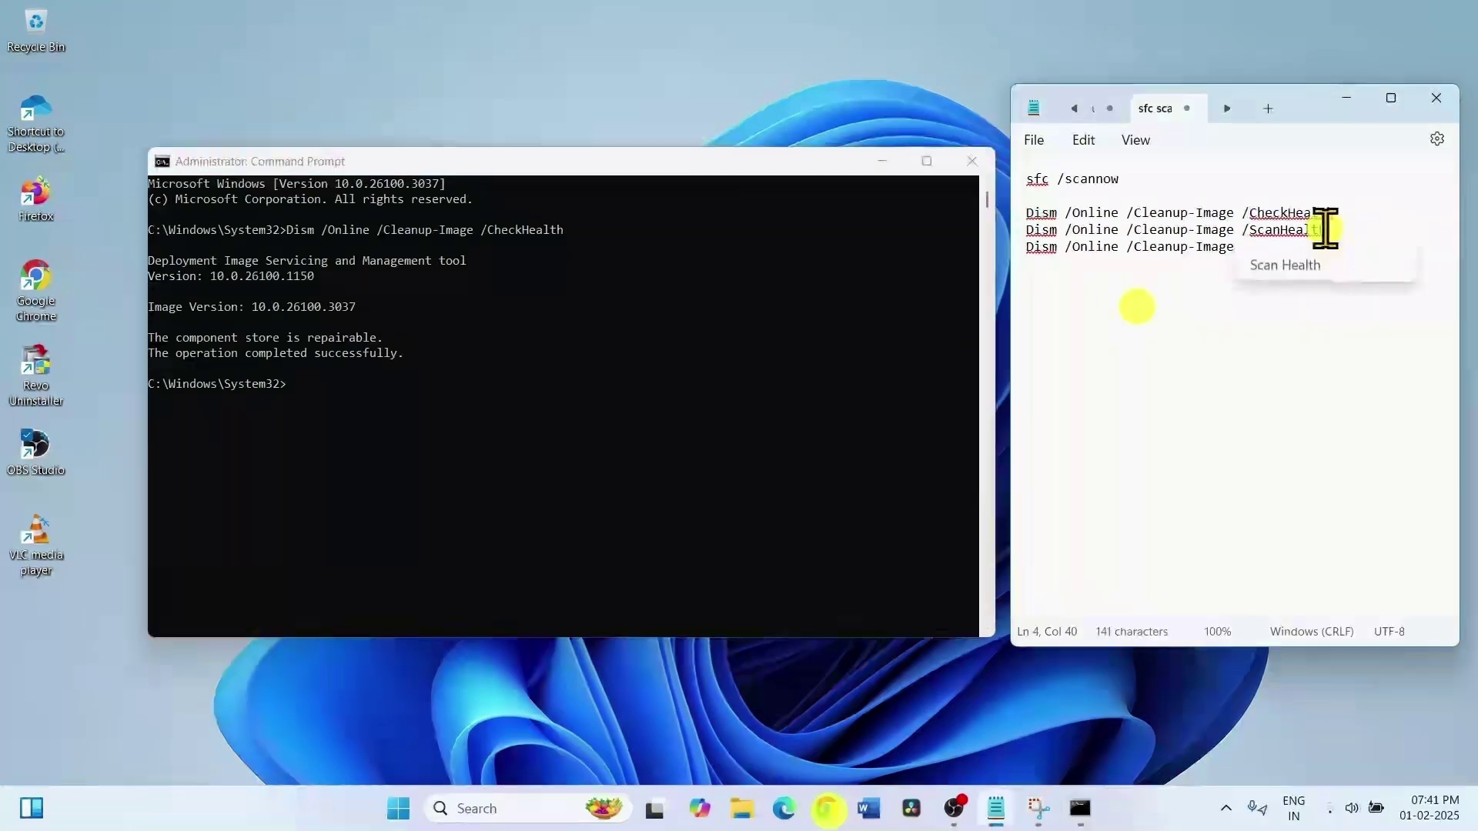
left_click_drag(1326, 230, 1043, 229)
right_click(1041, 231)
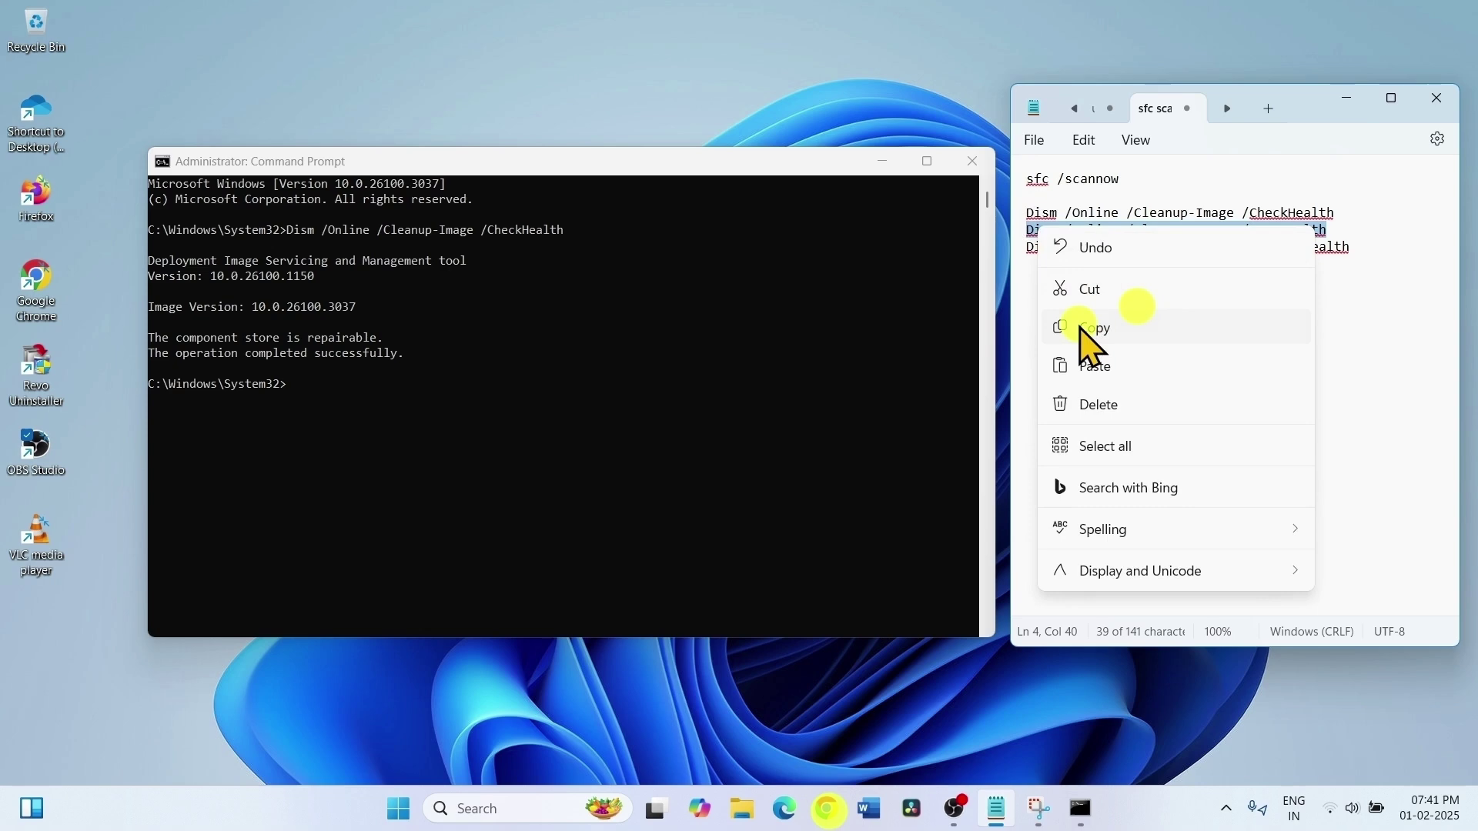
left_click(1088, 328)
left_click(300, 389)
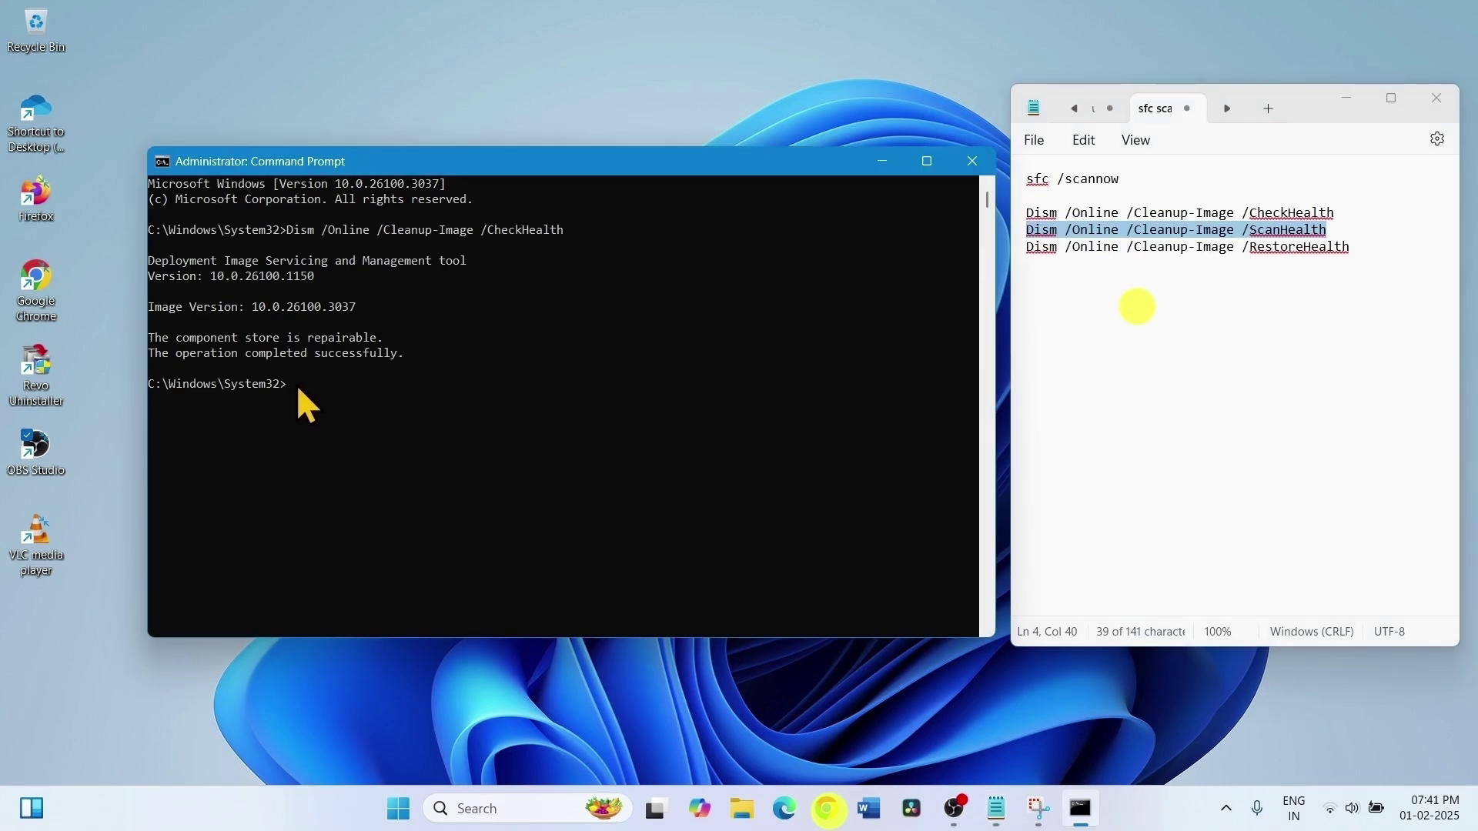
key("ctrl+v")
key("Return")
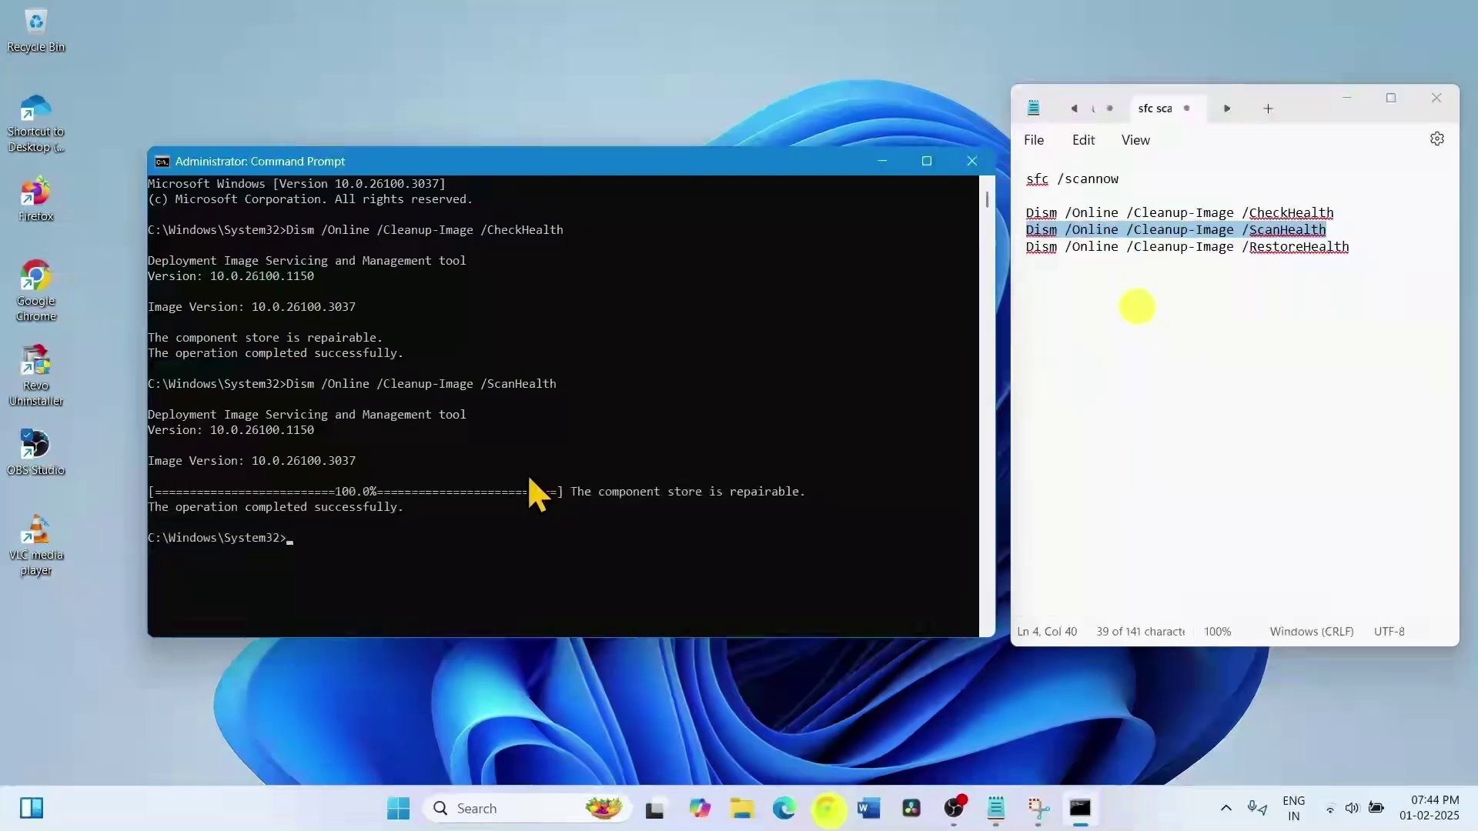
Step: Copy the DISM RestoreHealth line from the notes and run it in Command Prompt
left_click_drag(1358, 248, 1004, 252)
right_click(1146, 250)
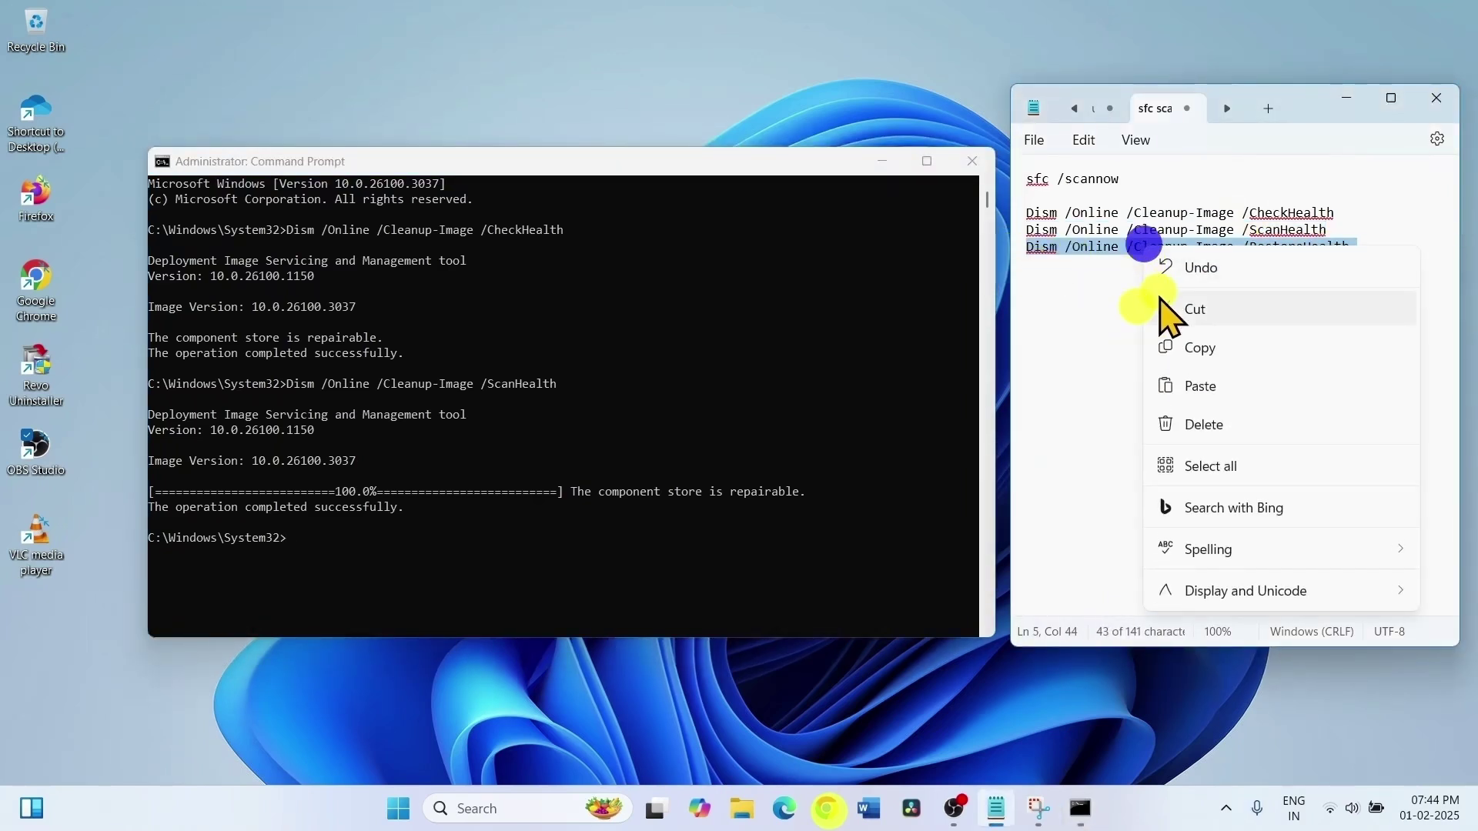
left_click(1201, 348)
left_click(332, 545)
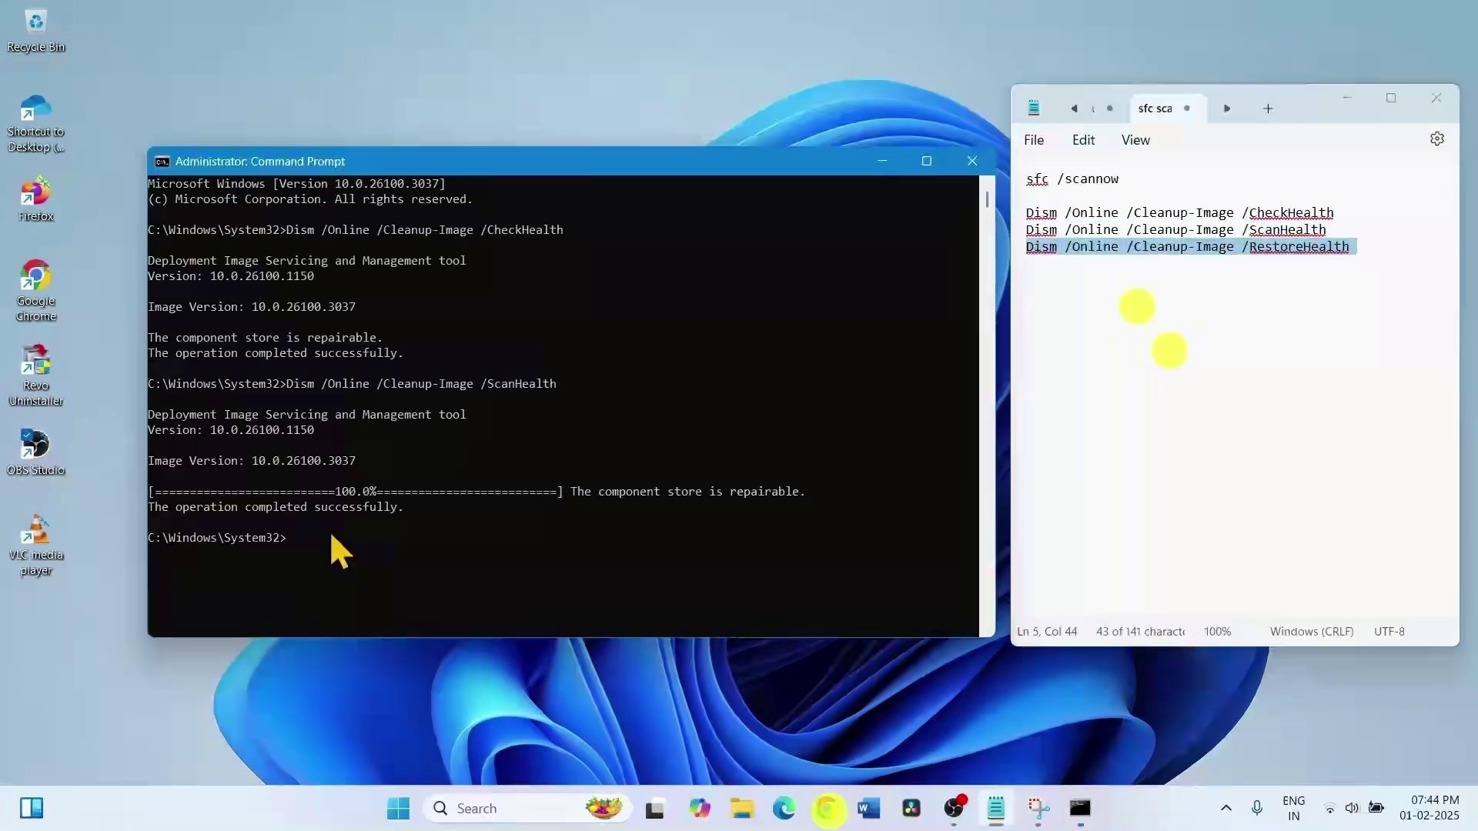
right_click(332, 545)
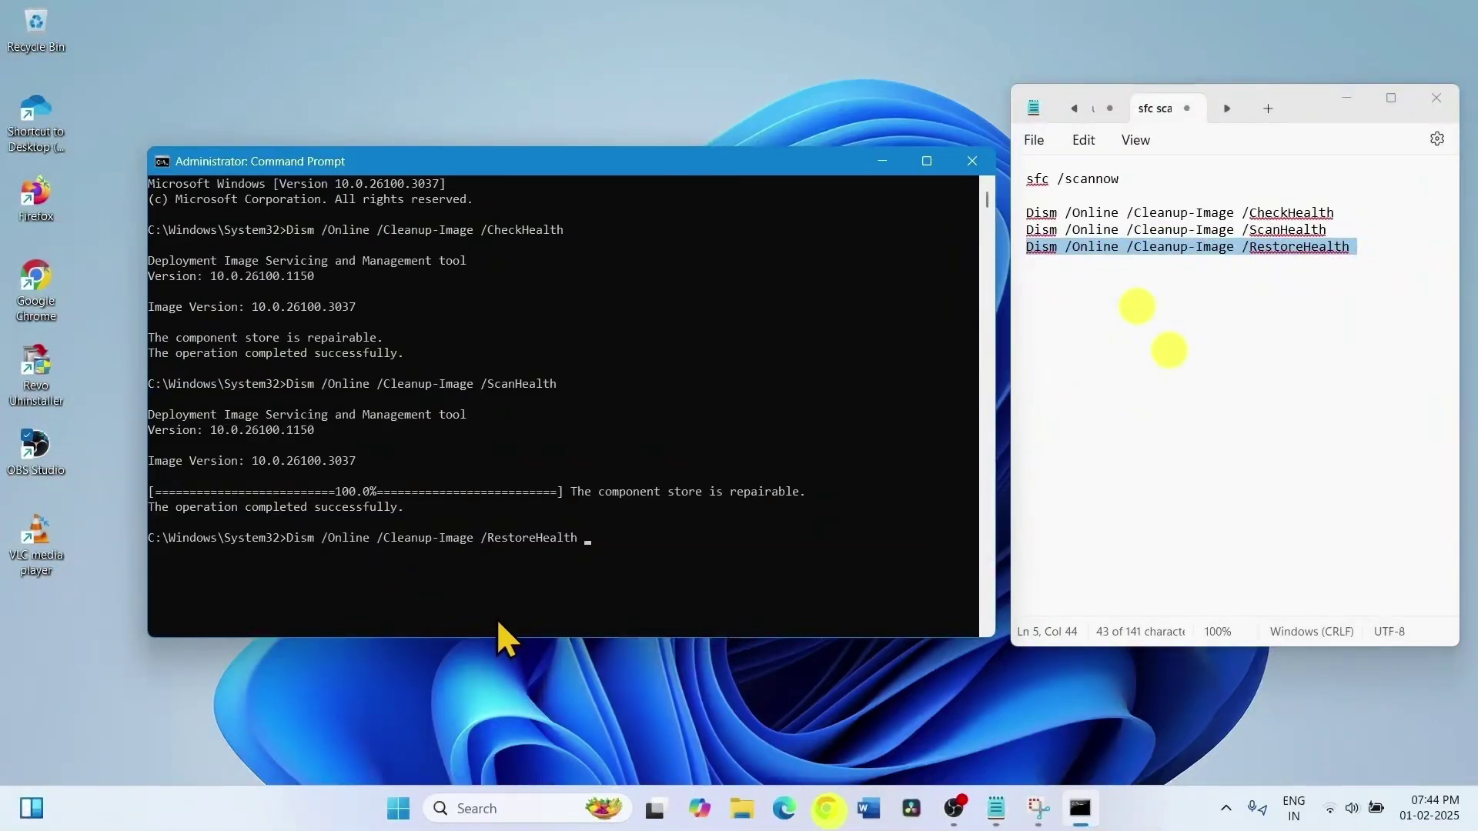
key("Return")
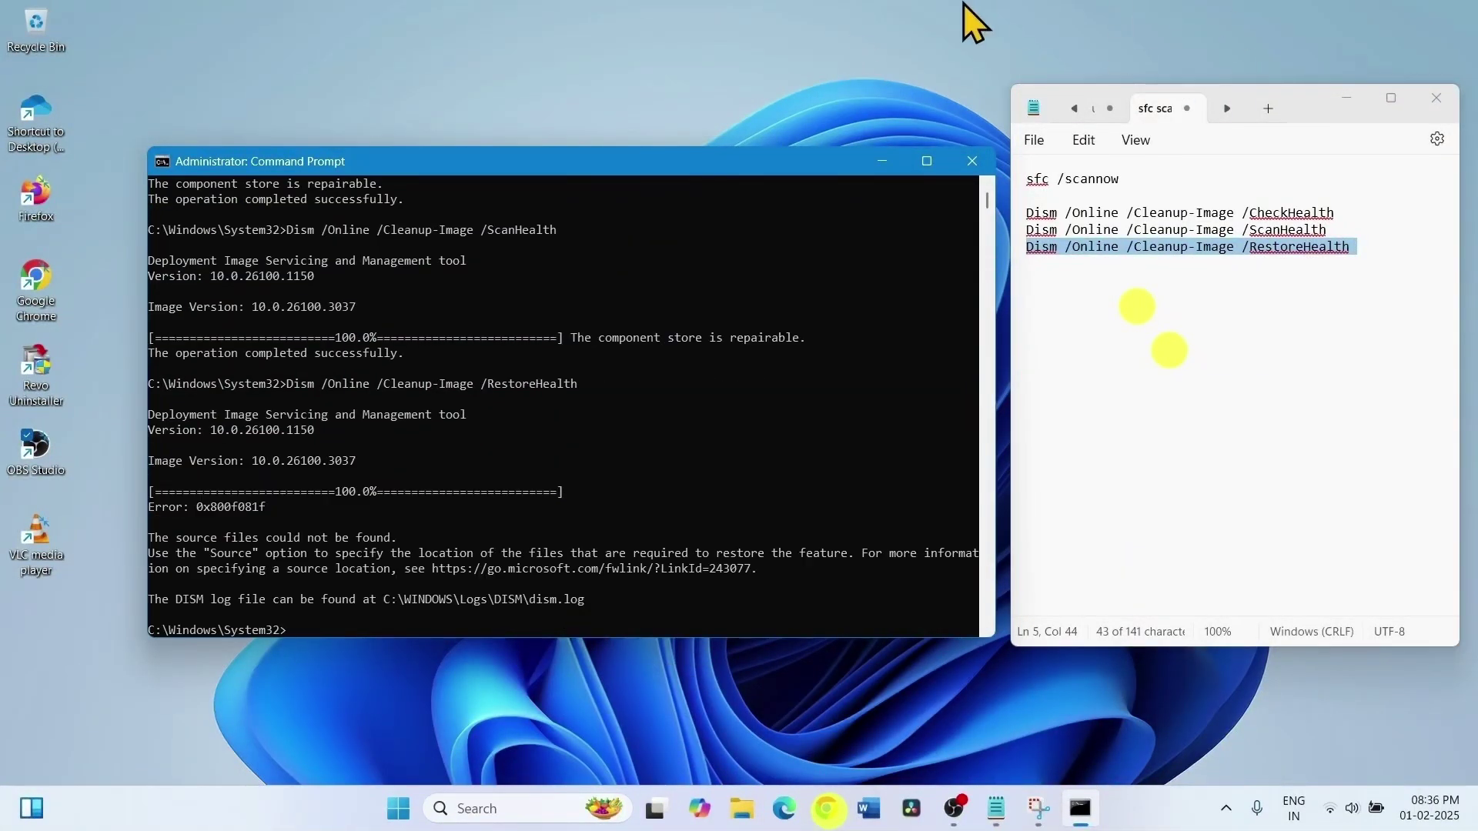
Step: Close Command Prompt and the Notepad notes, then open and dismiss Start's power options
left_click(972, 161)
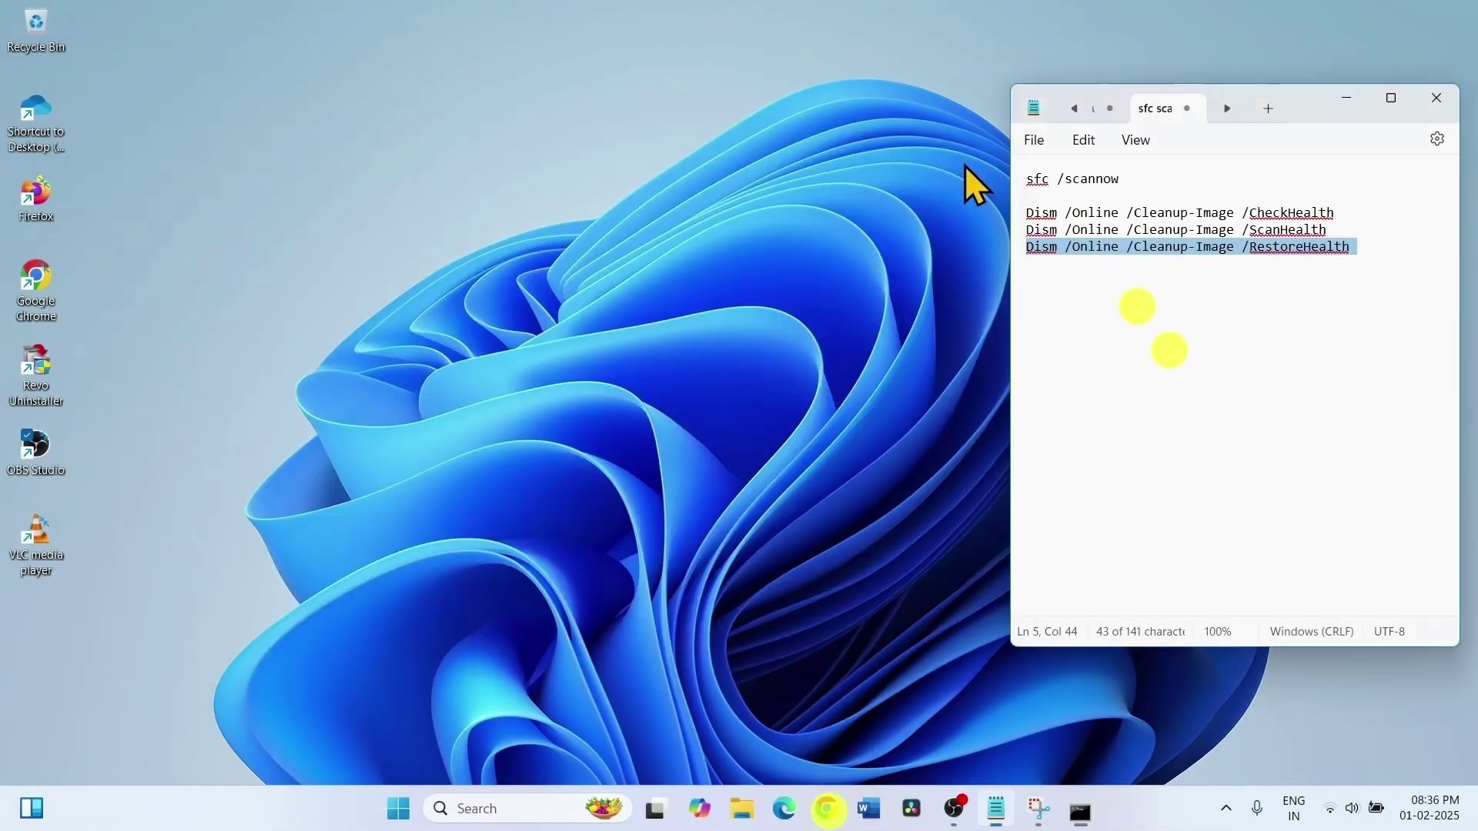
left_click(1426, 106)
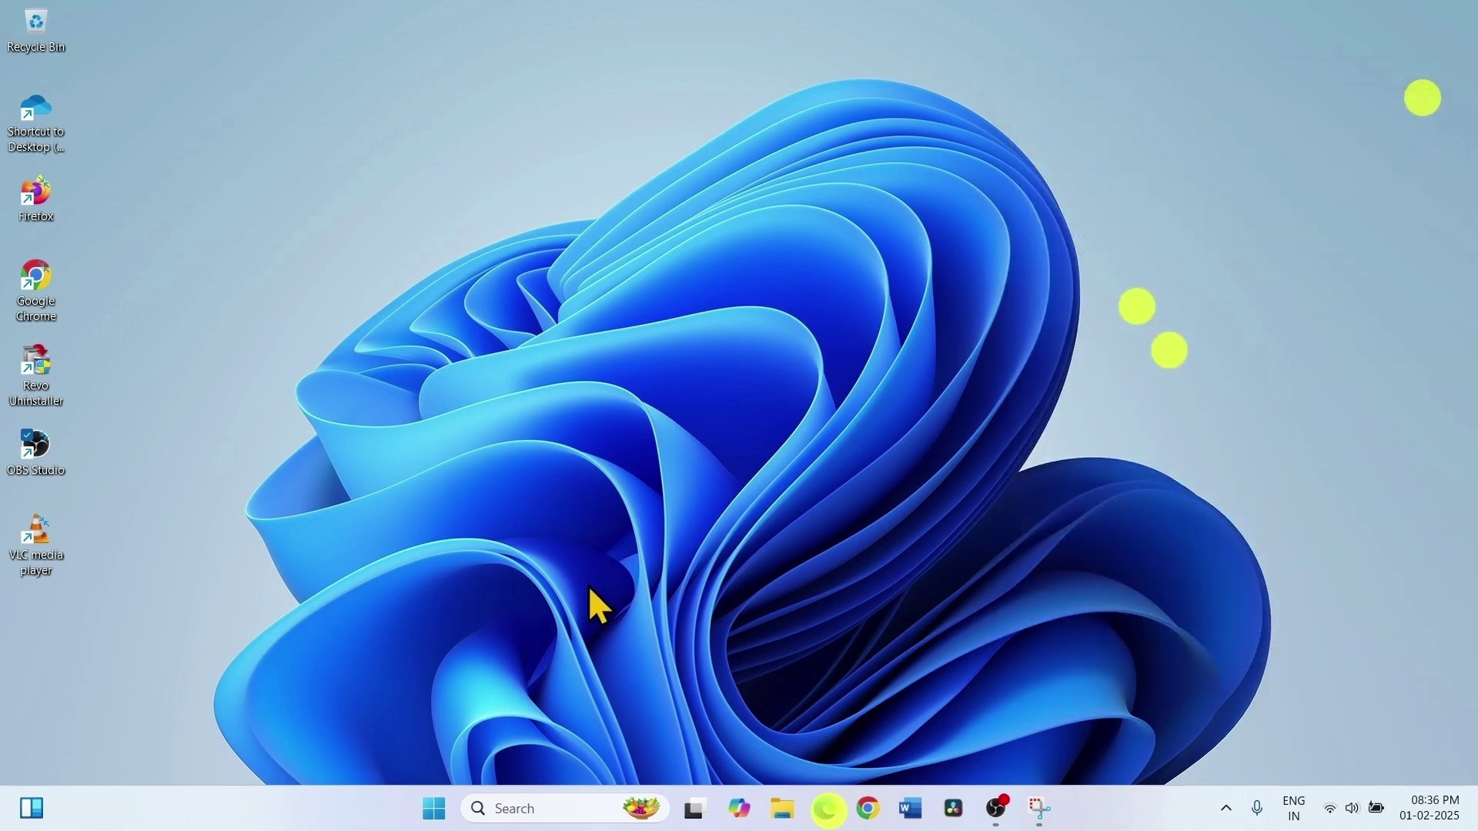
left_click(460, 801)
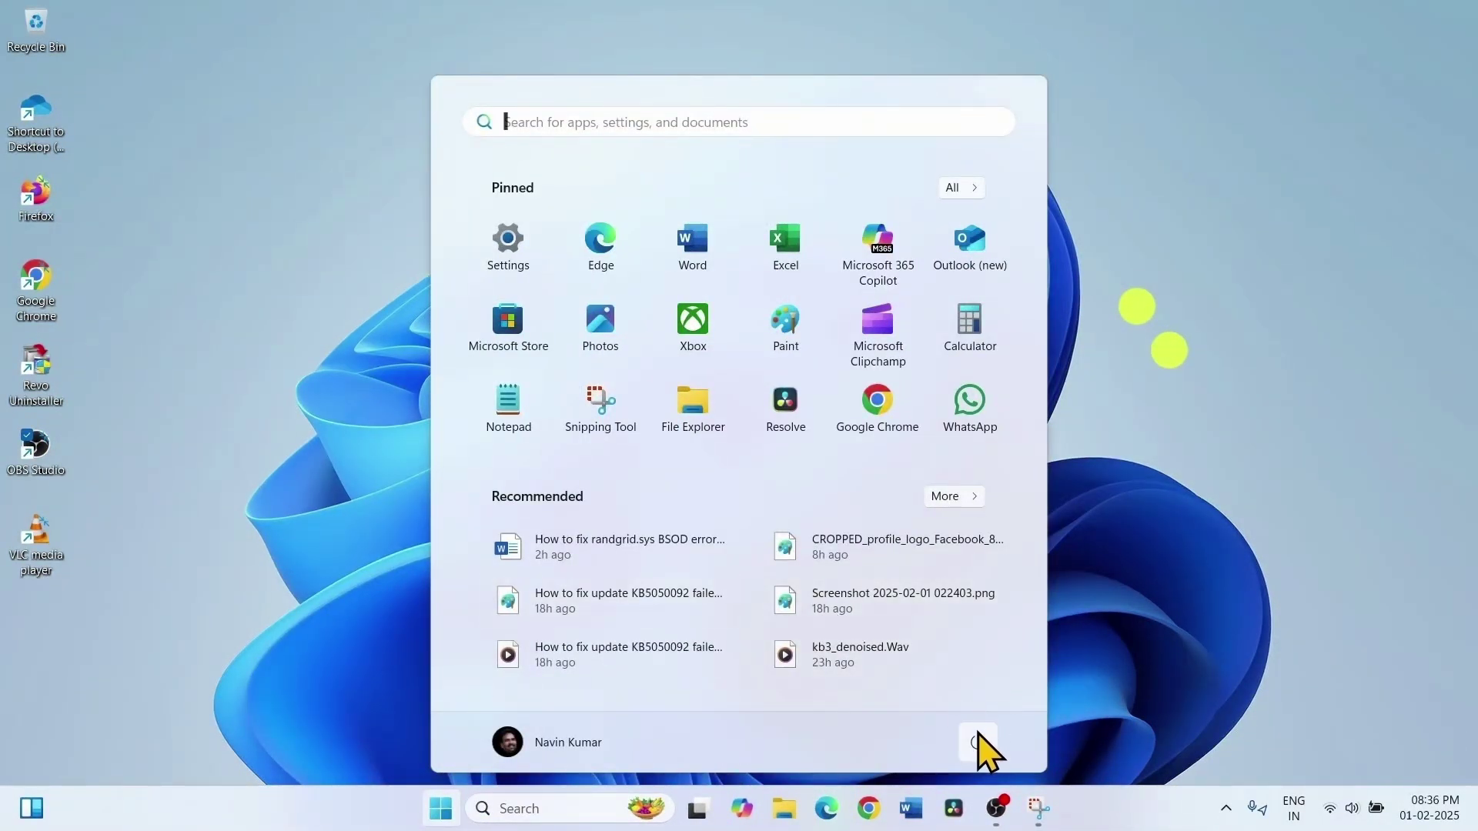
left_click(976, 742)
key("Escape")
left_click(1313, 488)
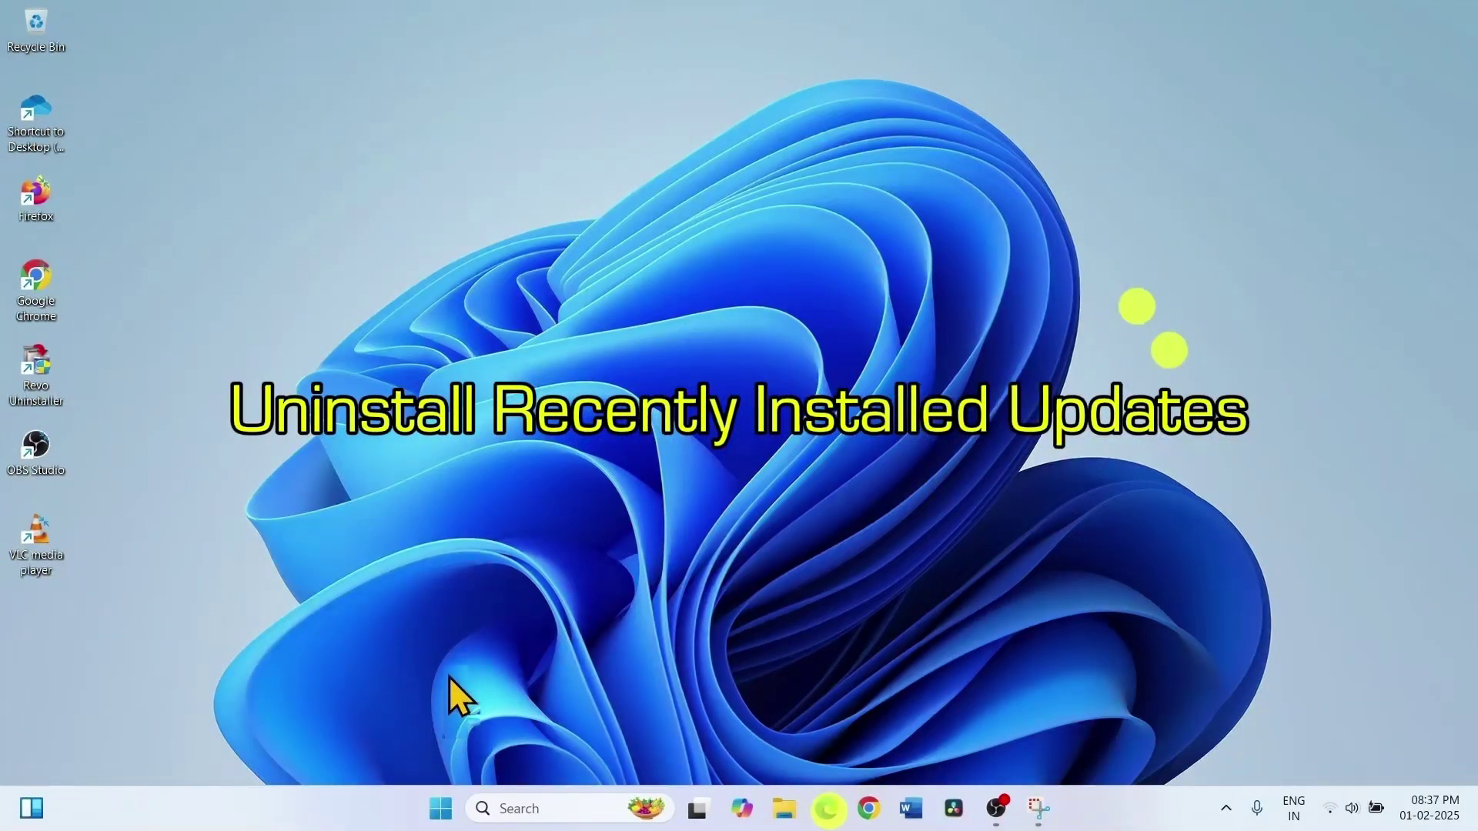
Step: In Settings, go to Windows Update > Update history > Uninstall updates
left_click(443, 813)
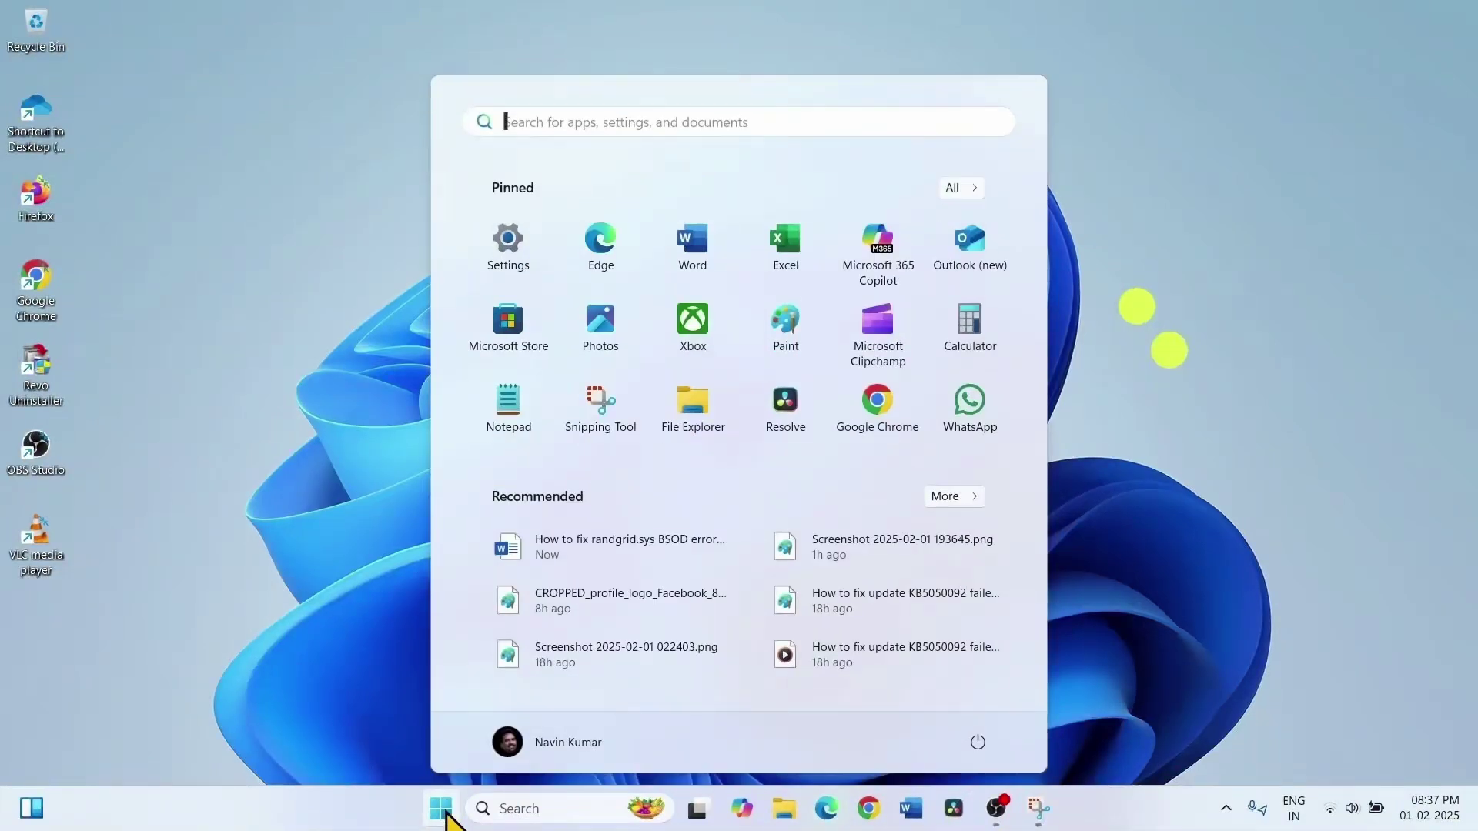
left_click(505, 254)
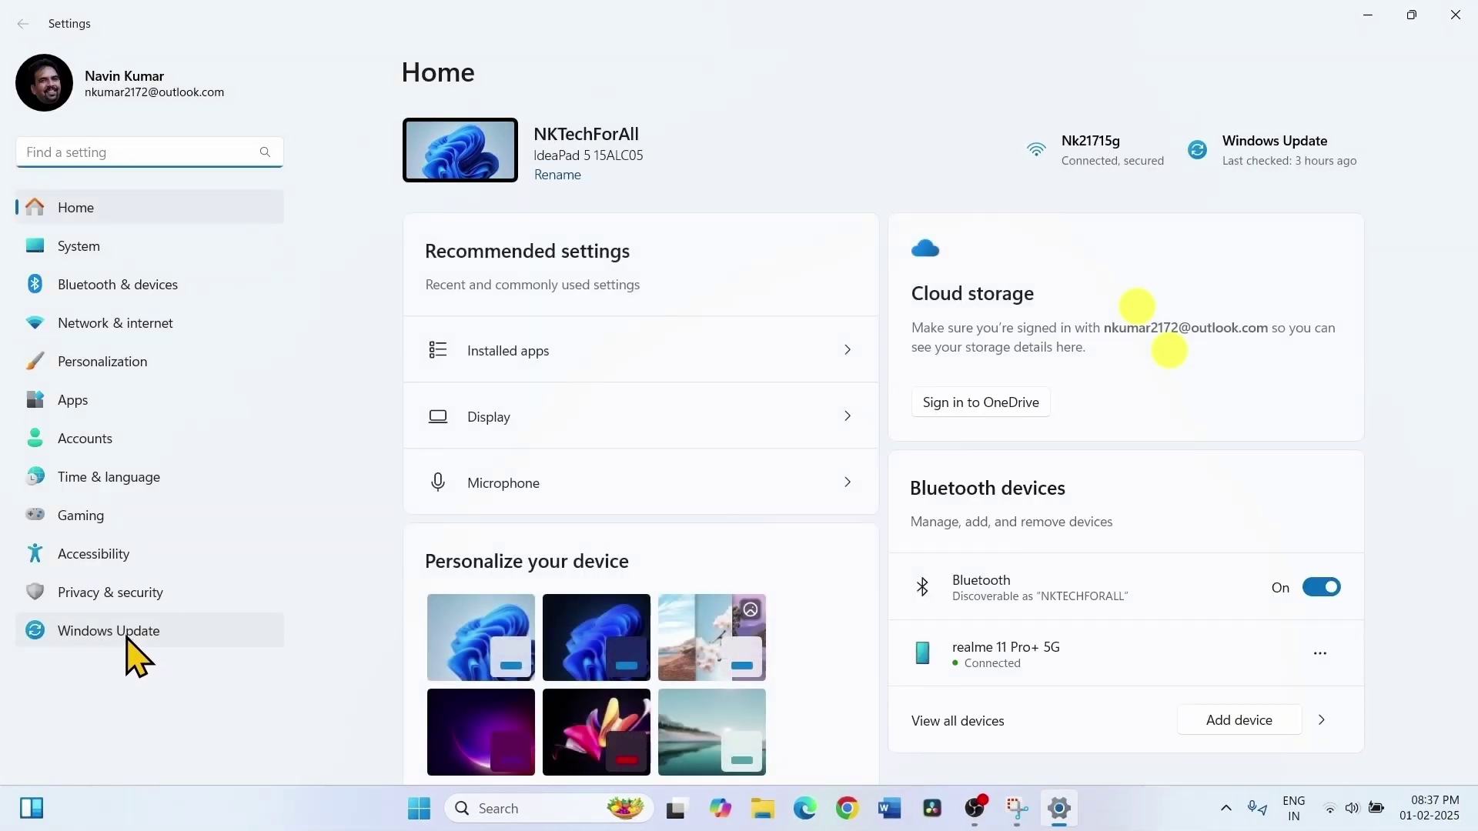
left_click(127, 637)
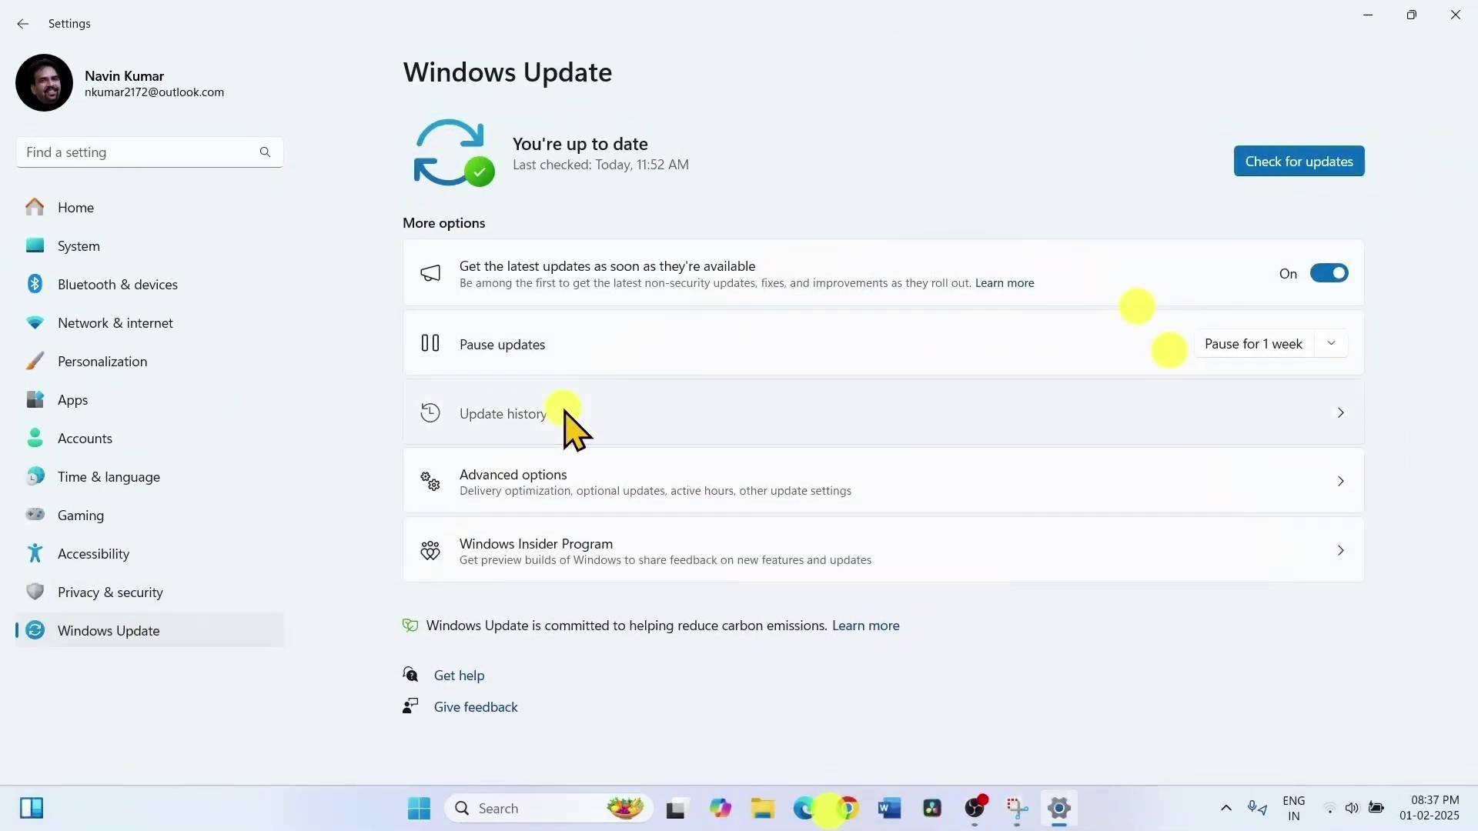
left_click(574, 420)
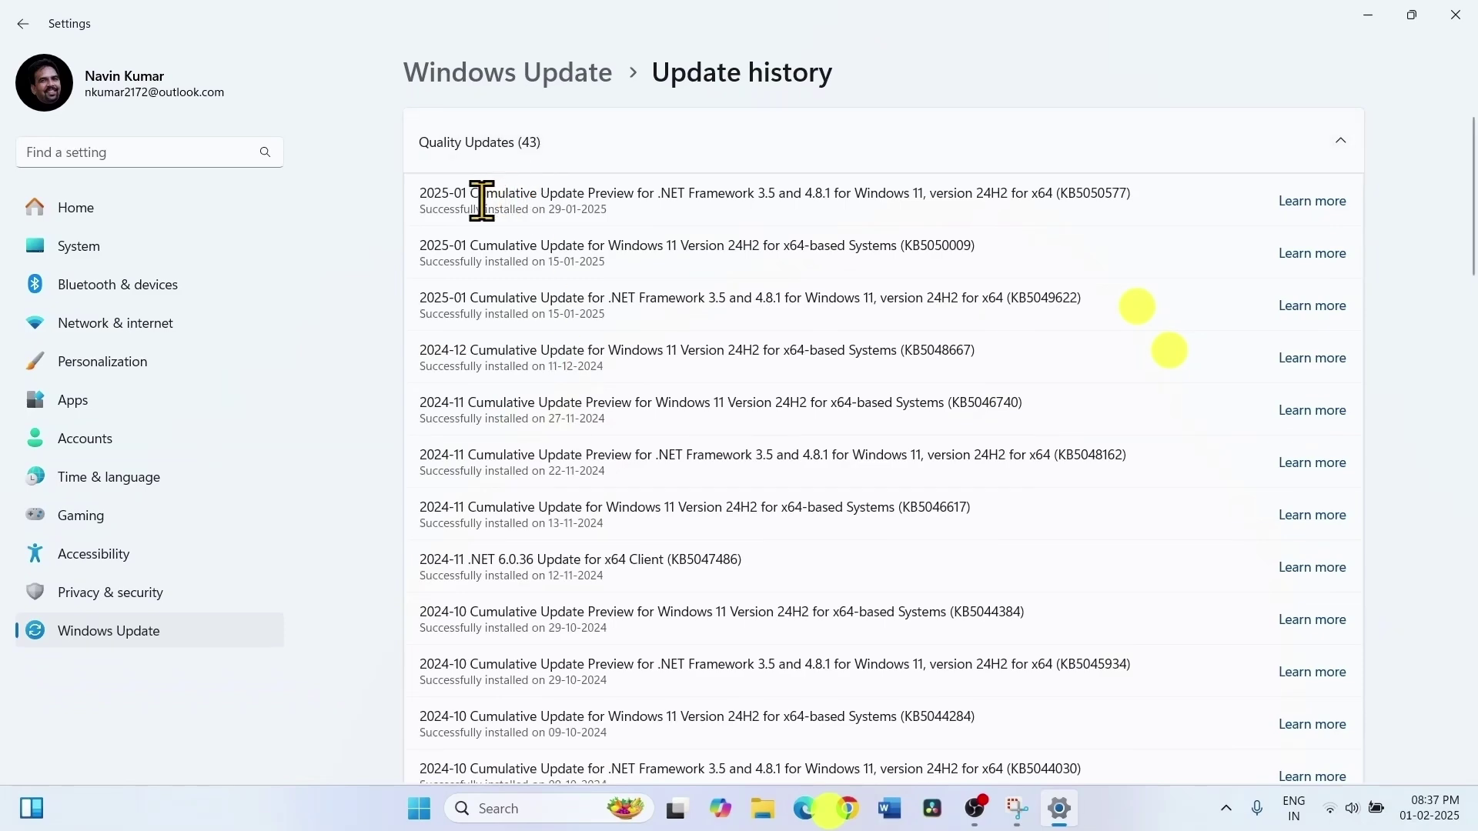
scroll(571, 547, "down", 20)
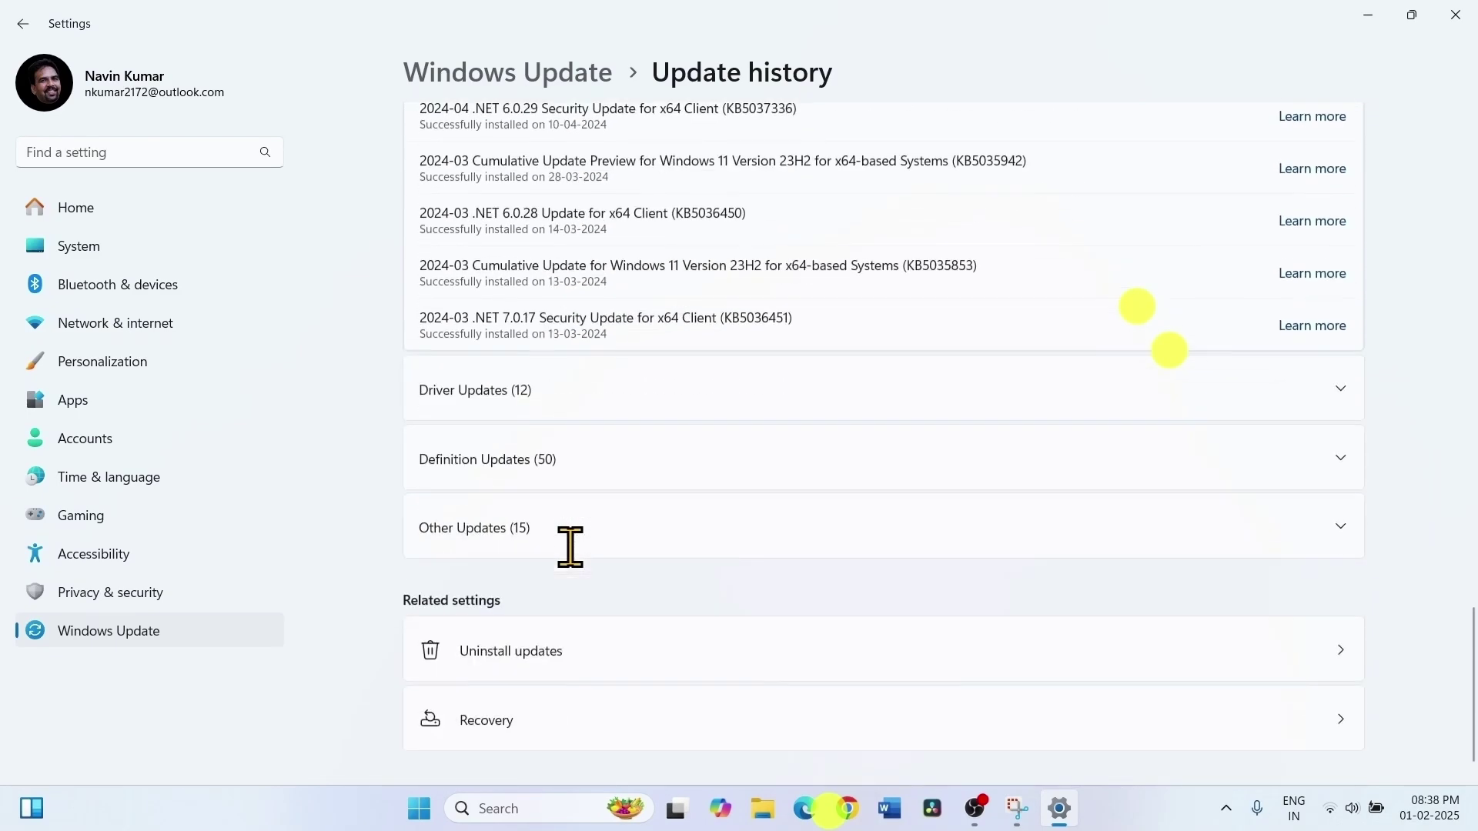
scroll(570, 547, "down", 1)
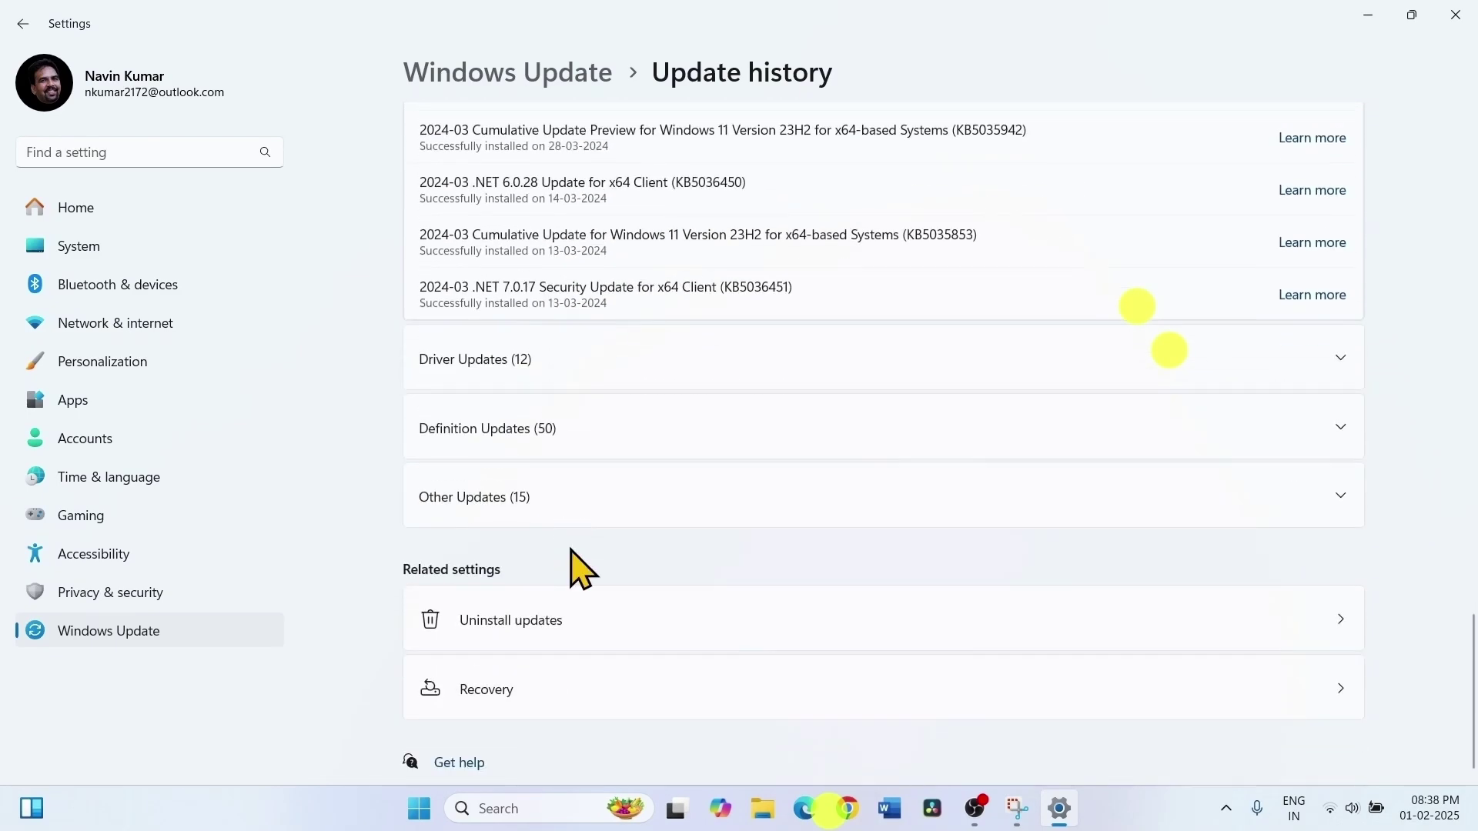
left_click(504, 622)
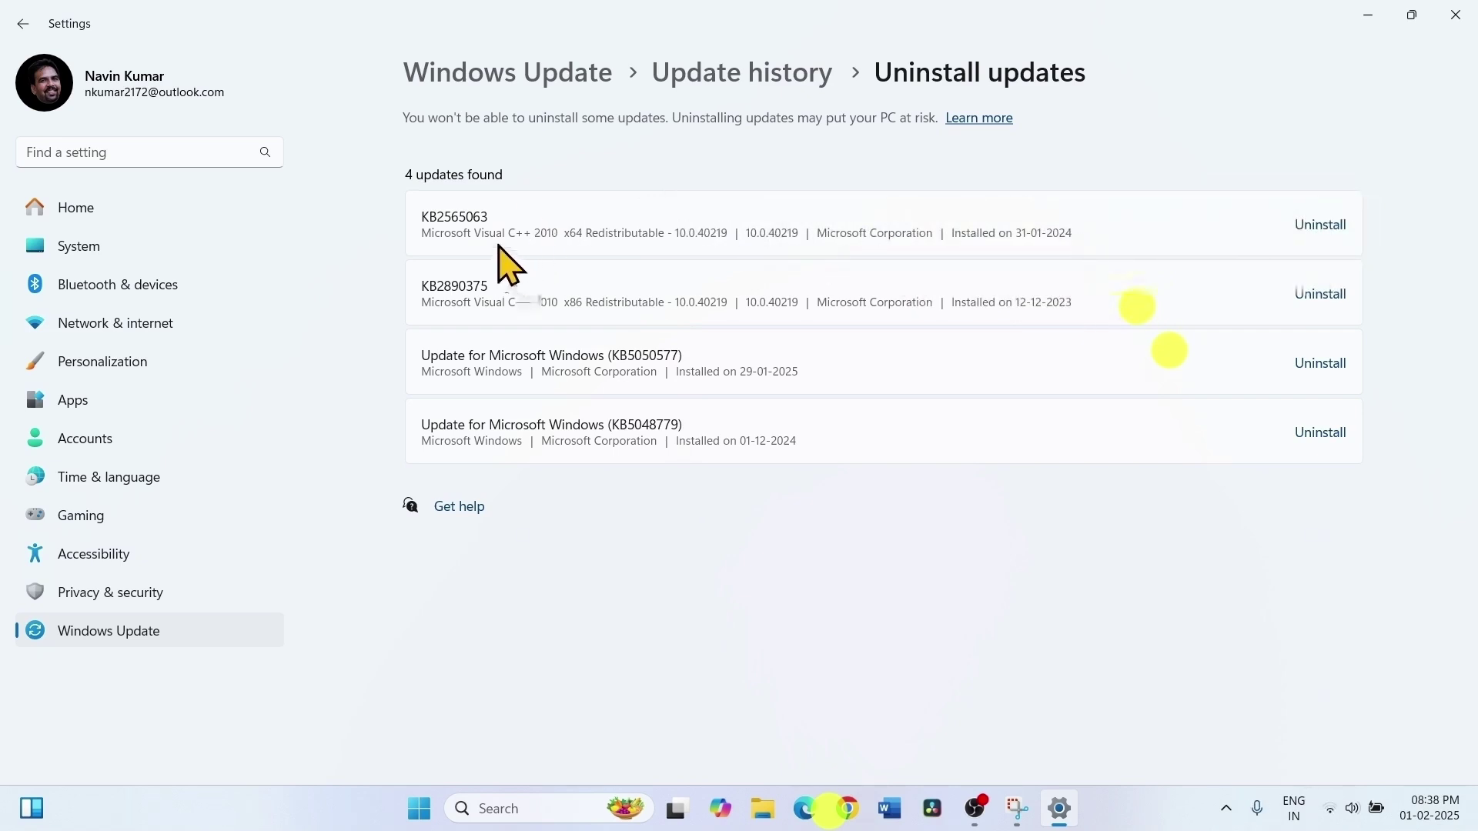
Step: Uninstall the KB2565063 update, confirm, and close Settings
left_click(1312, 227)
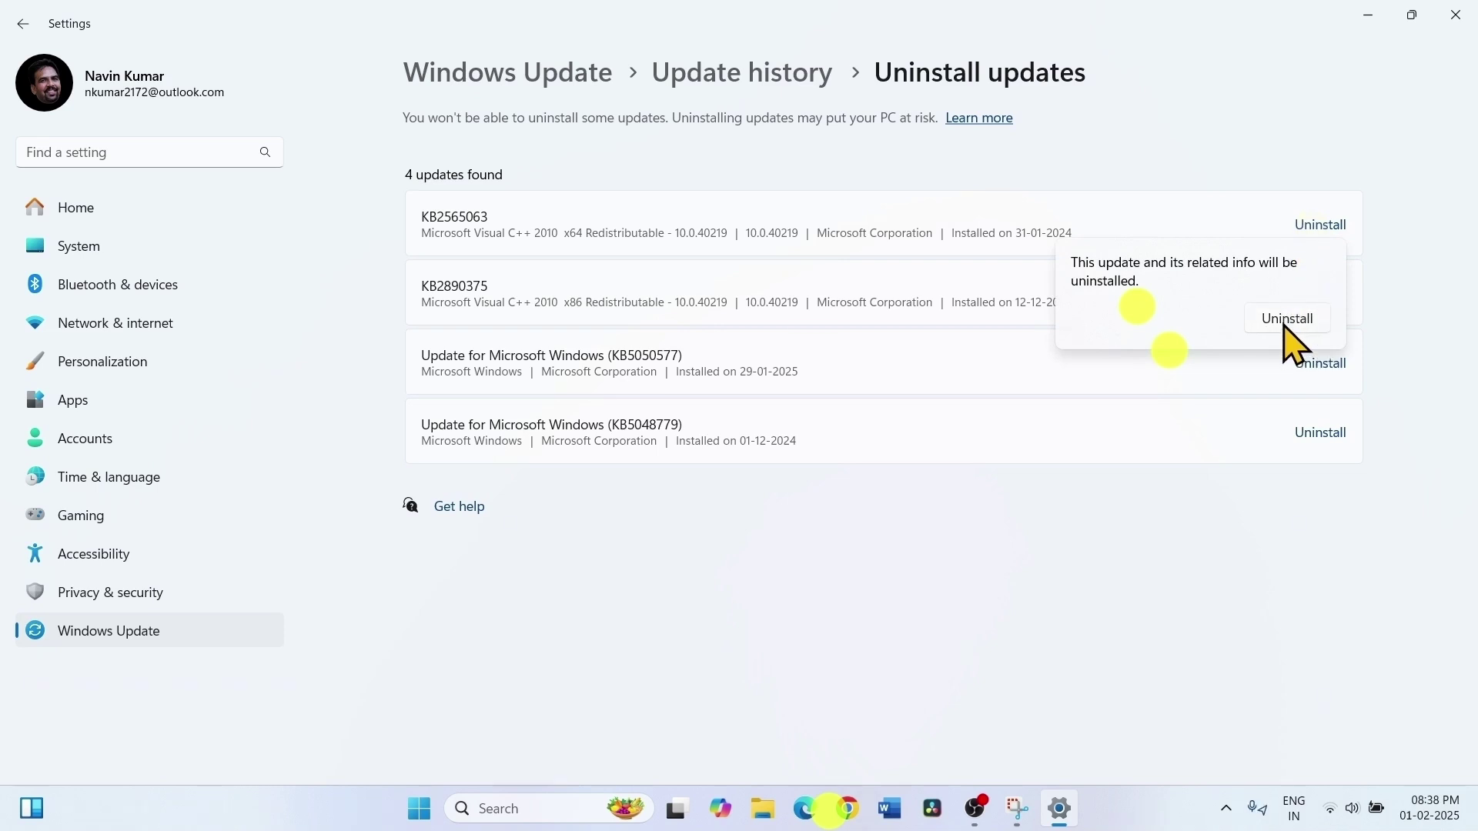
left_click(1067, 150)
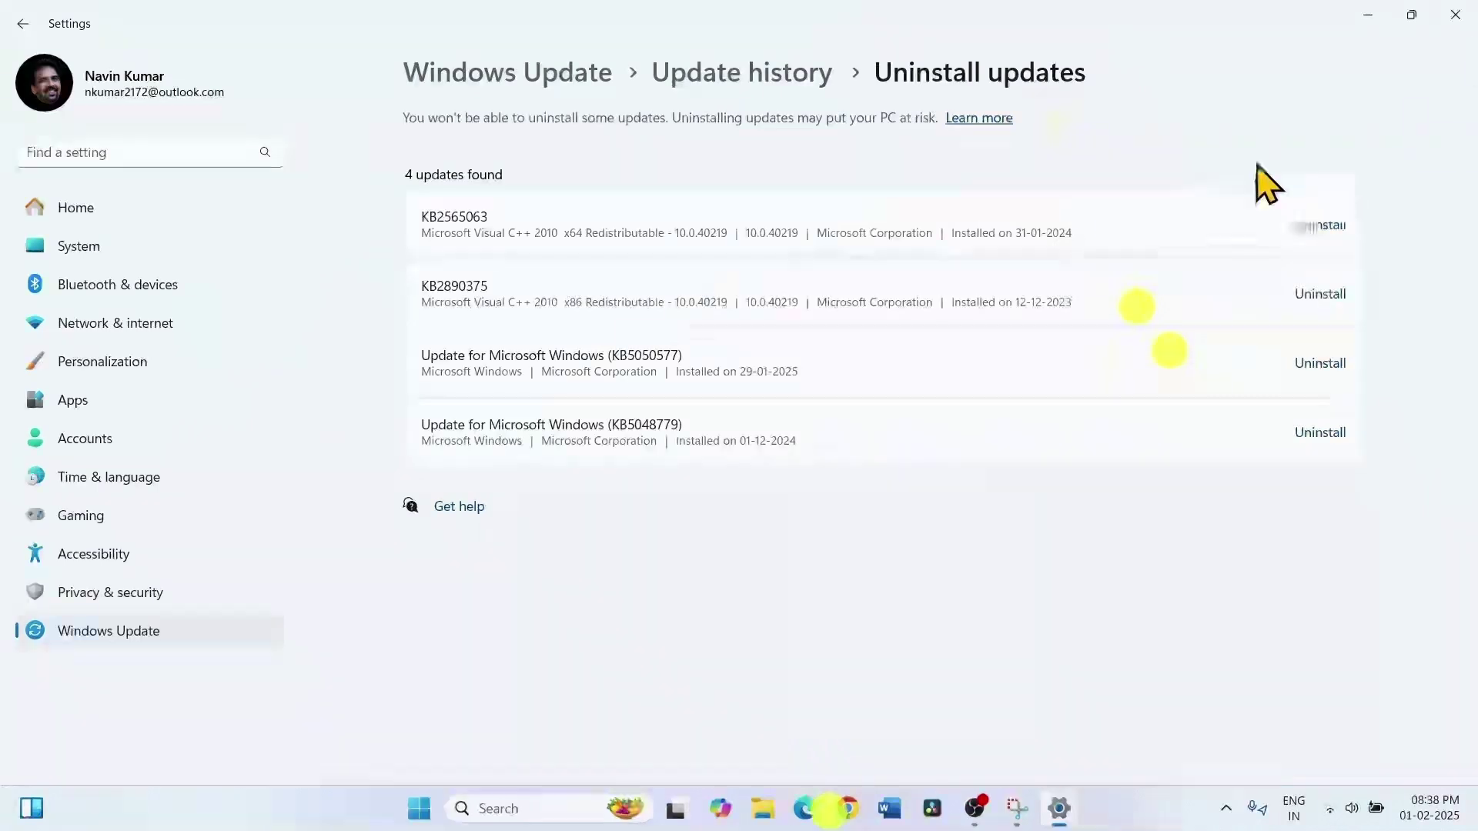
left_click(1462, 14)
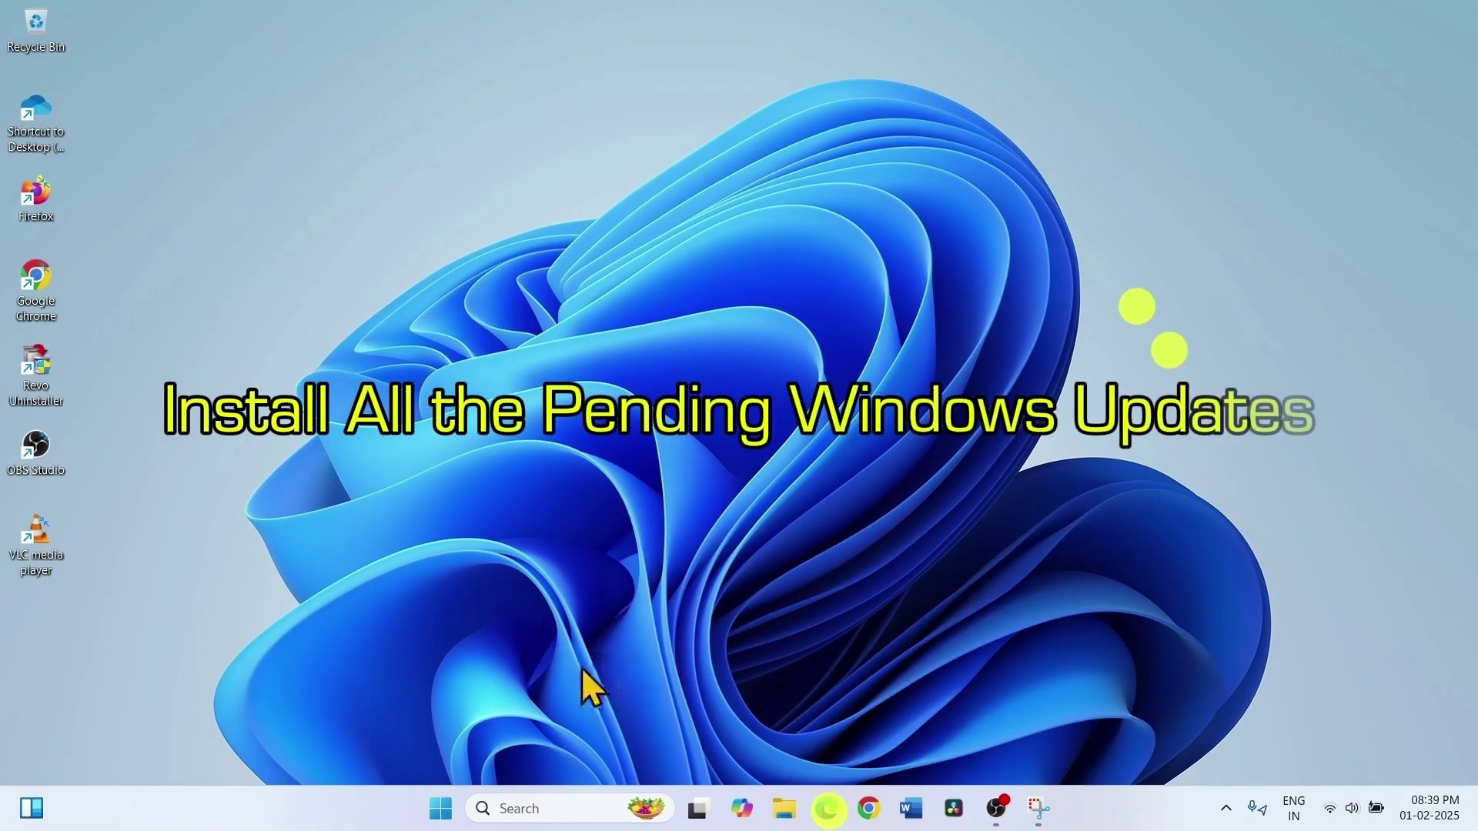
Step: Reopen Settings from Start on the Windows Update page and start Check for updates
left_click(442, 808)
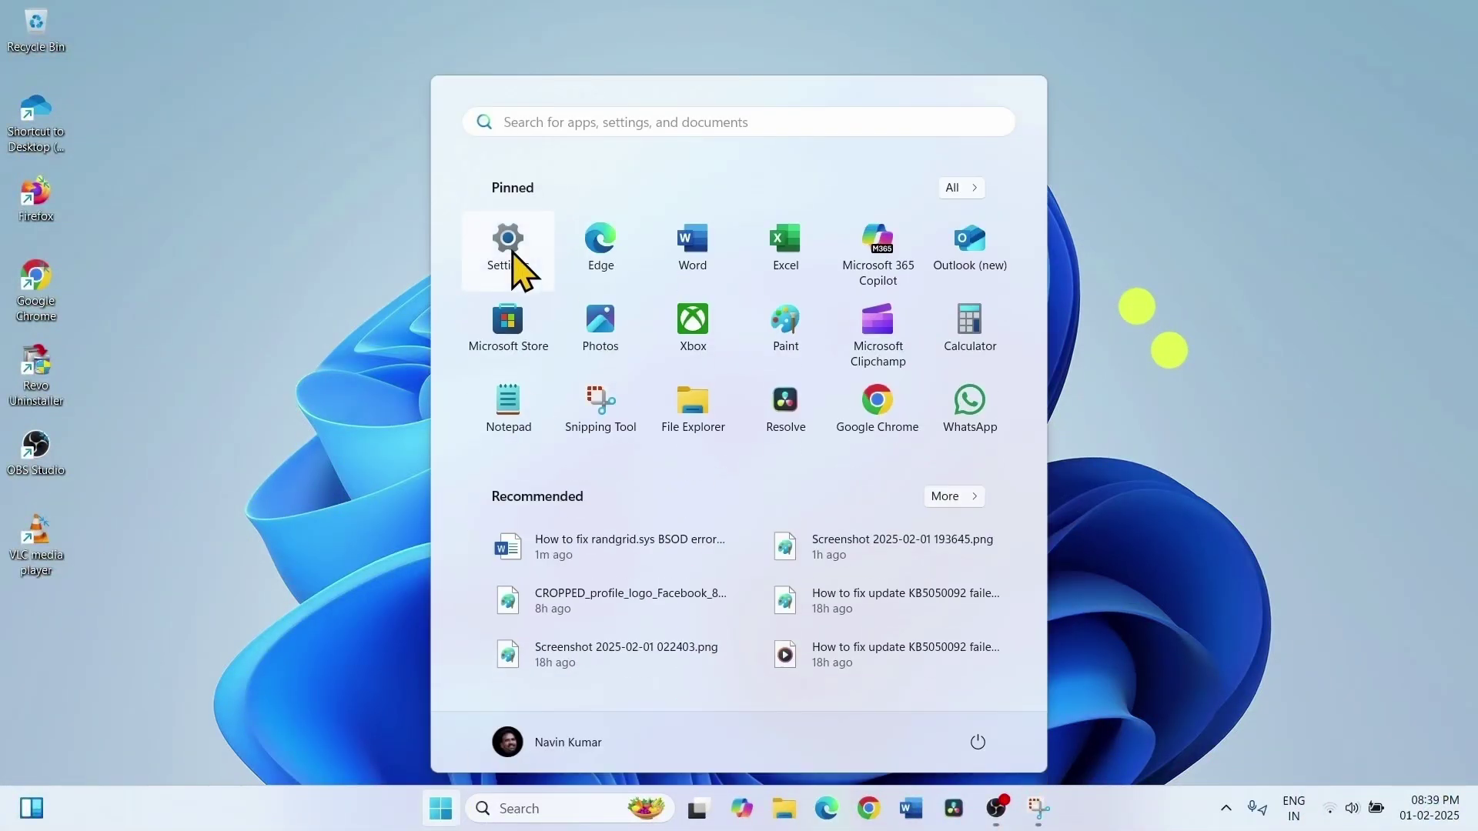
left_click(513, 252)
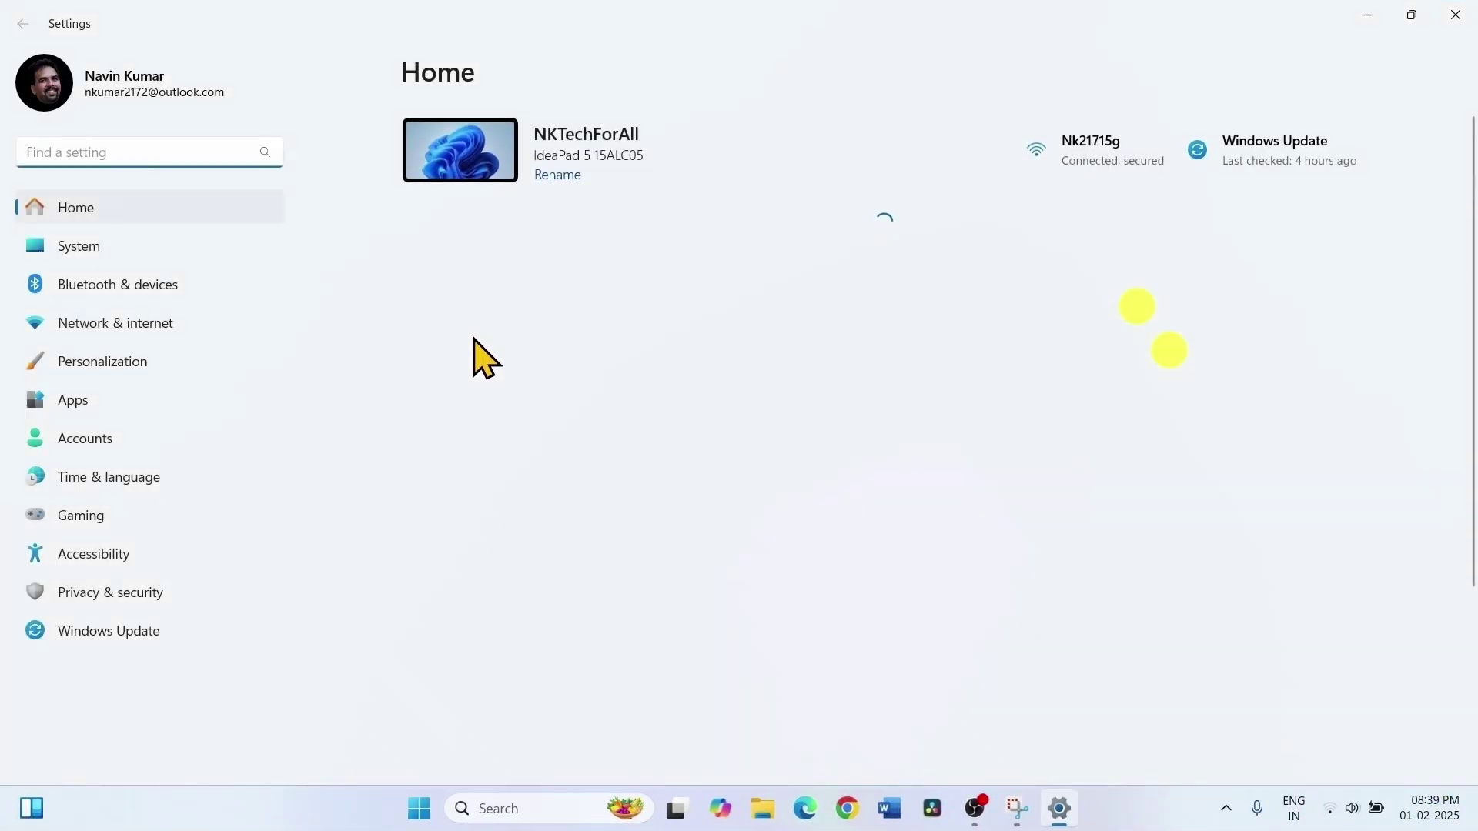
left_click(89, 642)
left_click(1322, 160)
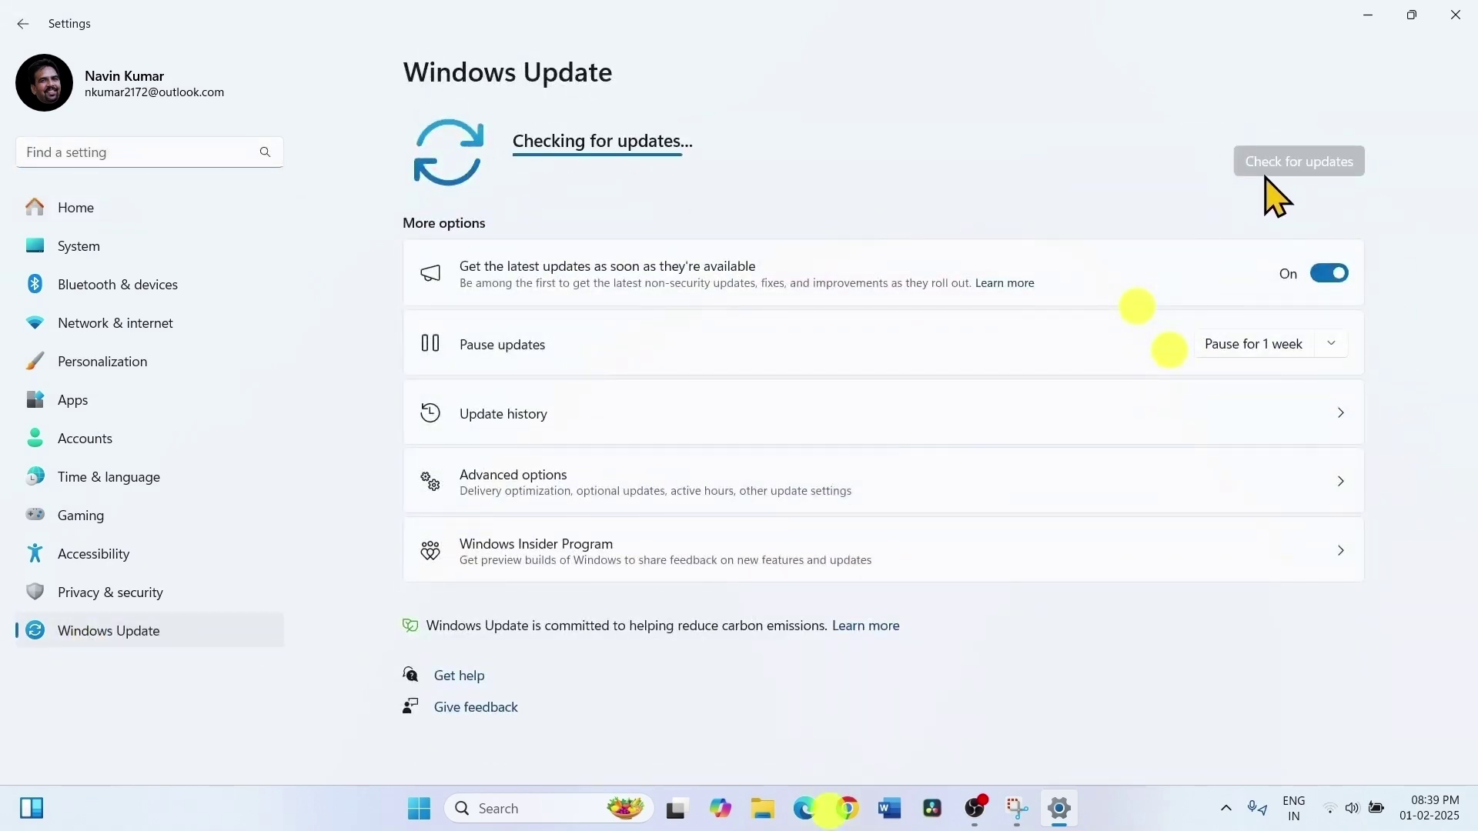